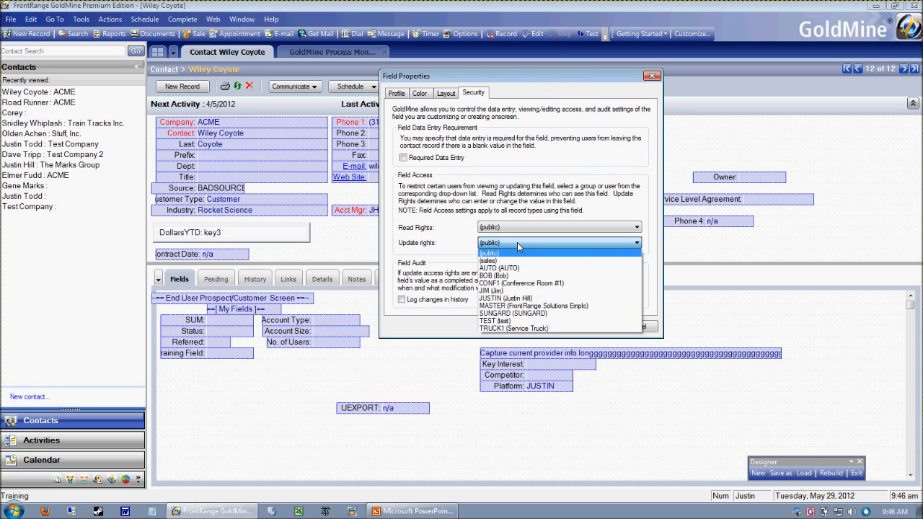
# Restrict the DollarsYTD field's update rights to MASTER and save its field properties
pyautogui.click(512, 305)
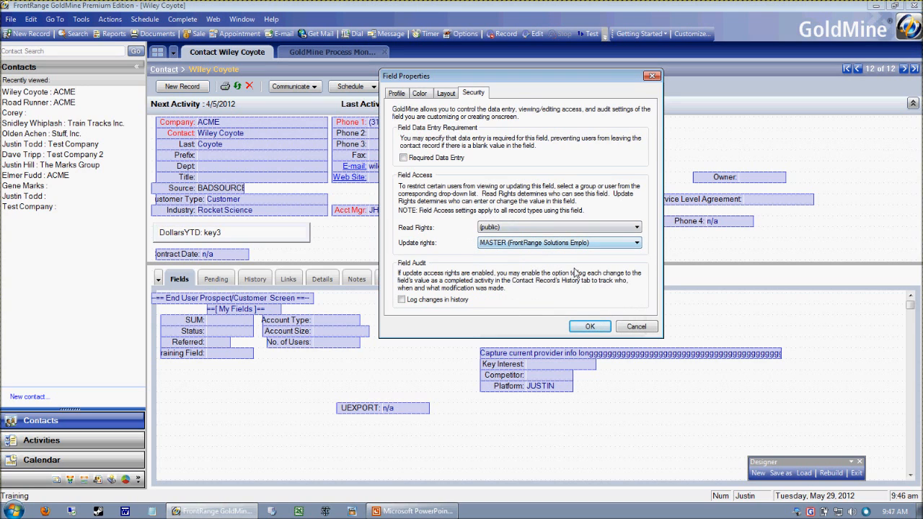
pyautogui.click(590, 329)
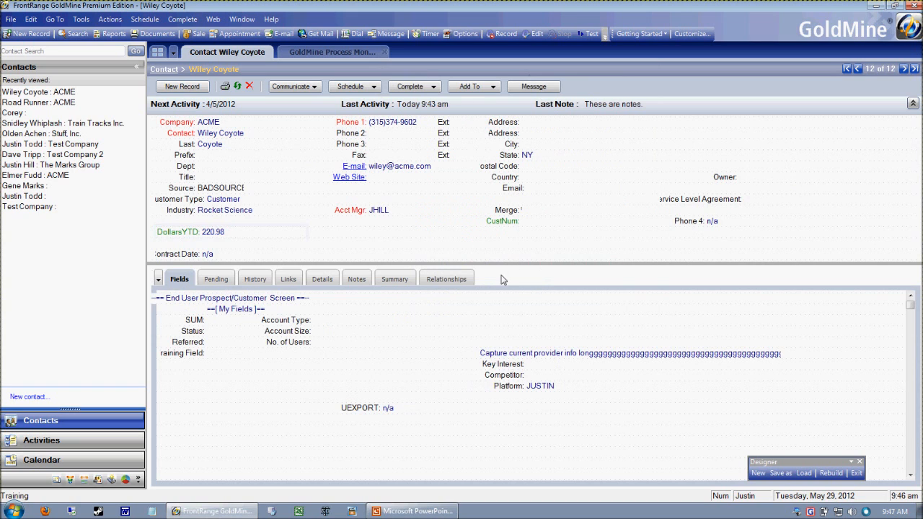
# Recheck the DollarsYTD field's security settings and leave screen design mode
pyautogui.click(176, 233)
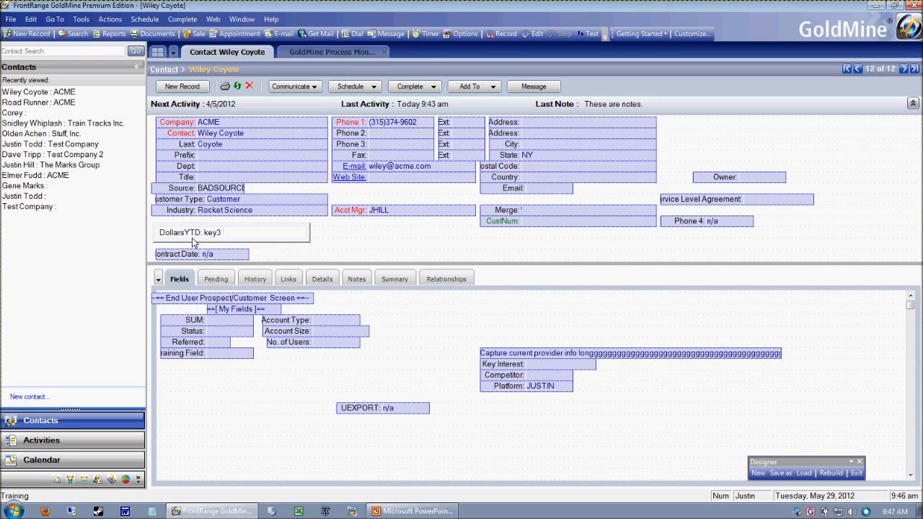
pyautogui.doubleClick(193, 243)
pyautogui.click(247, 76)
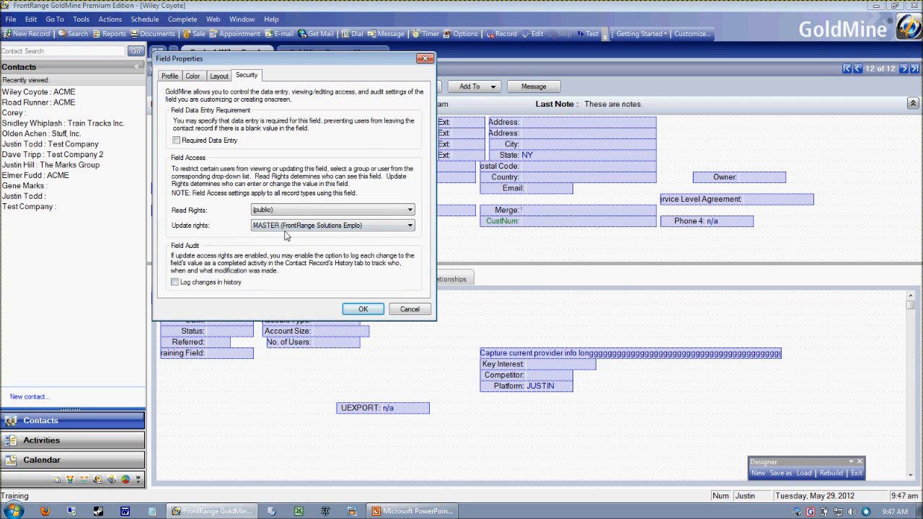
pyautogui.click(363, 308)
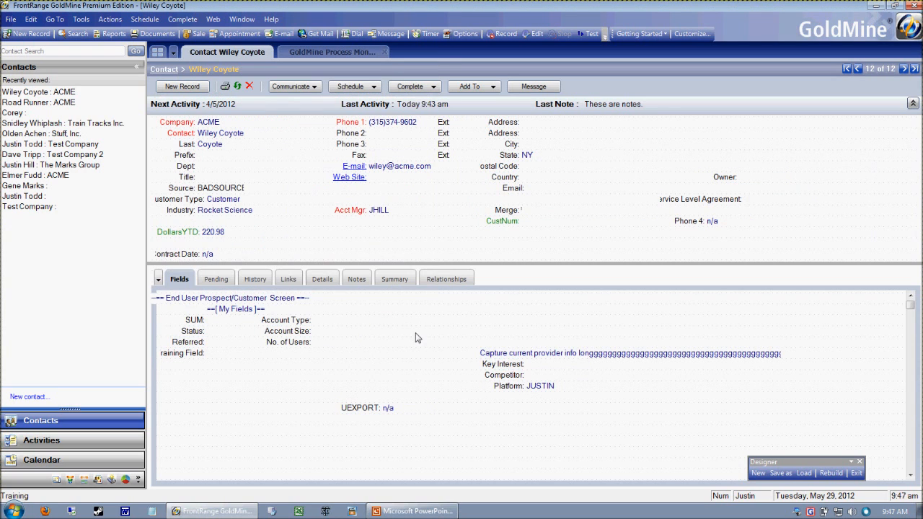
pyautogui.click(856, 473)
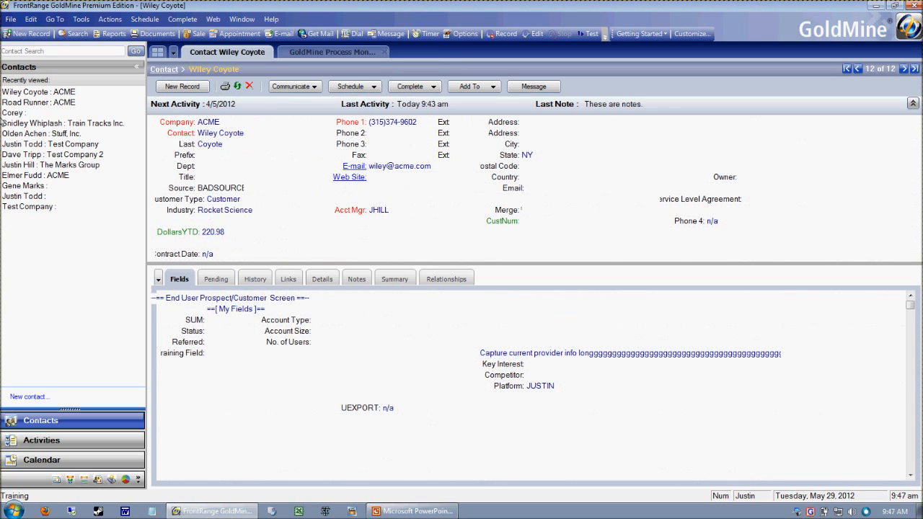
# Switch the GoldMine login to the non-administrator sales user
pyautogui.click(11, 19)
pyautogui.click(28, 76)
pyautogui.press('Return')
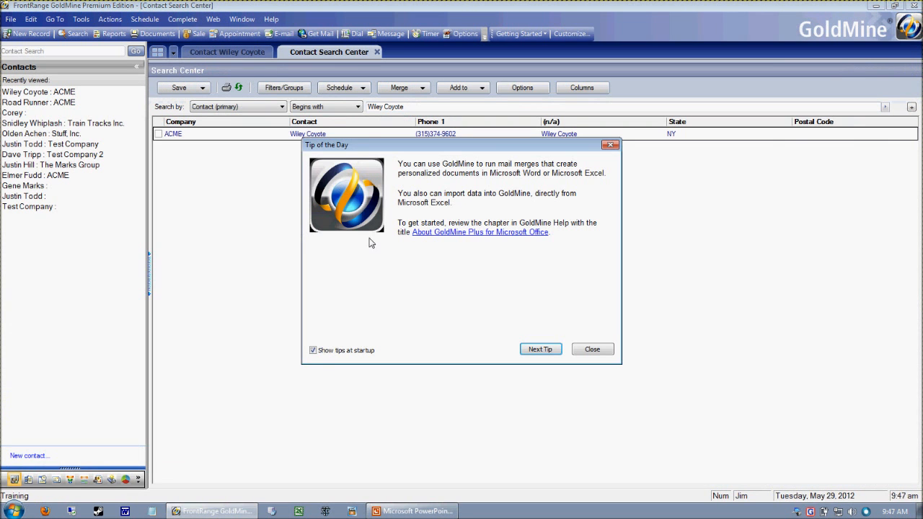
# Dismiss the Tip of the Day, then open the ACME contact record and acknowledge its alert to inspect the DollarsYTD field
pyautogui.click(592, 349)
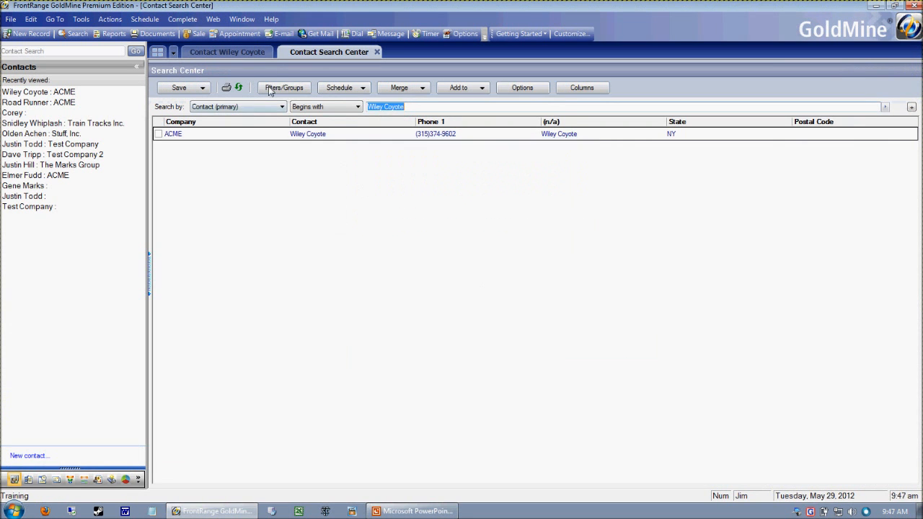
pyautogui.click(232, 56)
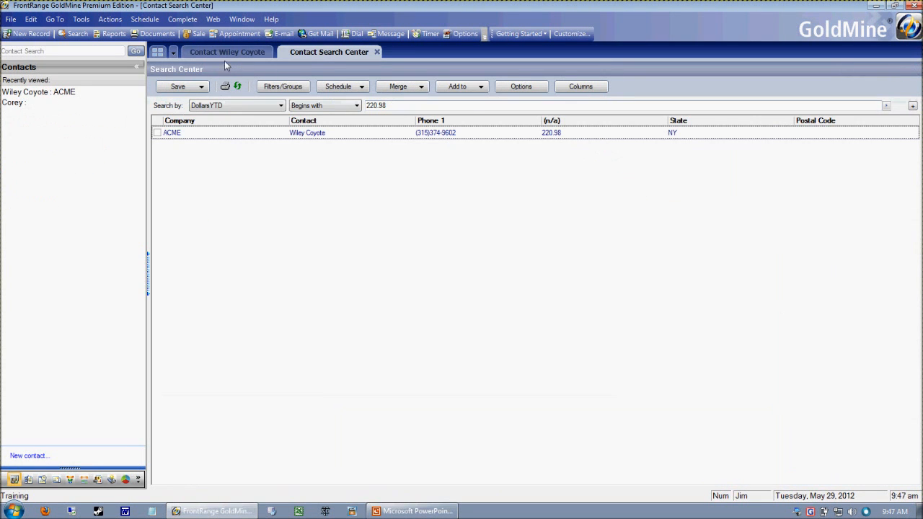
pyautogui.click(224, 56)
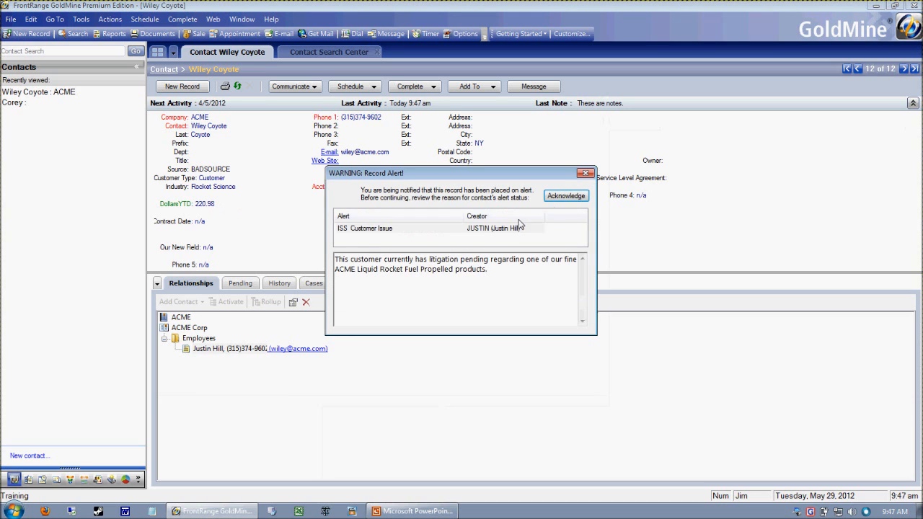
pyautogui.click(566, 197)
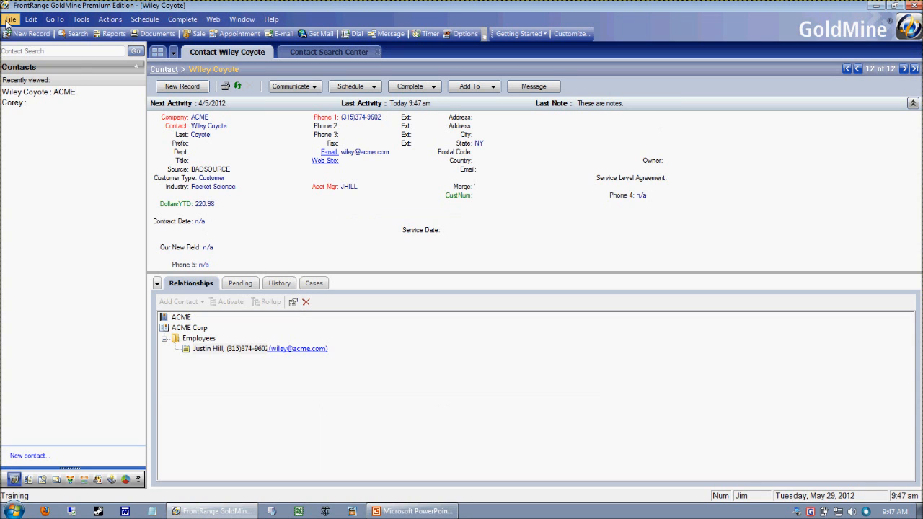
# Switch back to the administrator login by entering its username and account password
pyautogui.click(10, 20)
pyautogui.click(29, 45)
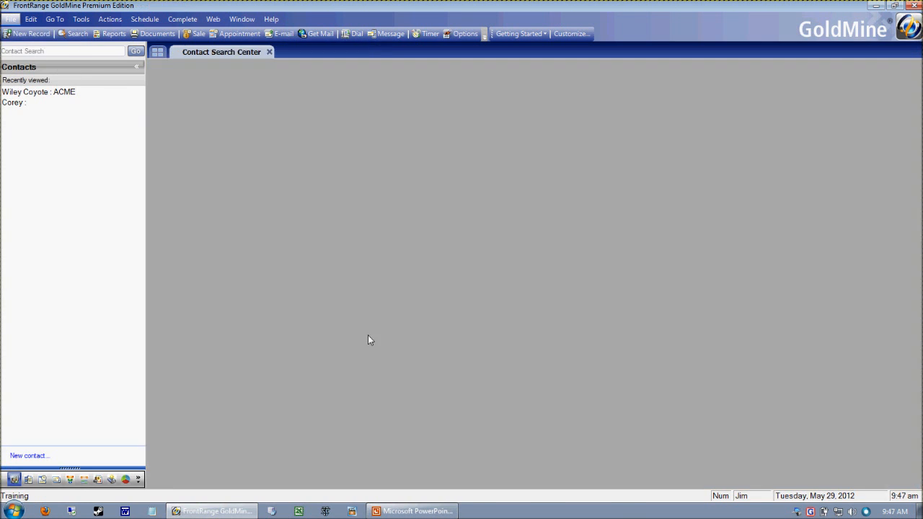
pyautogui.write('justi')
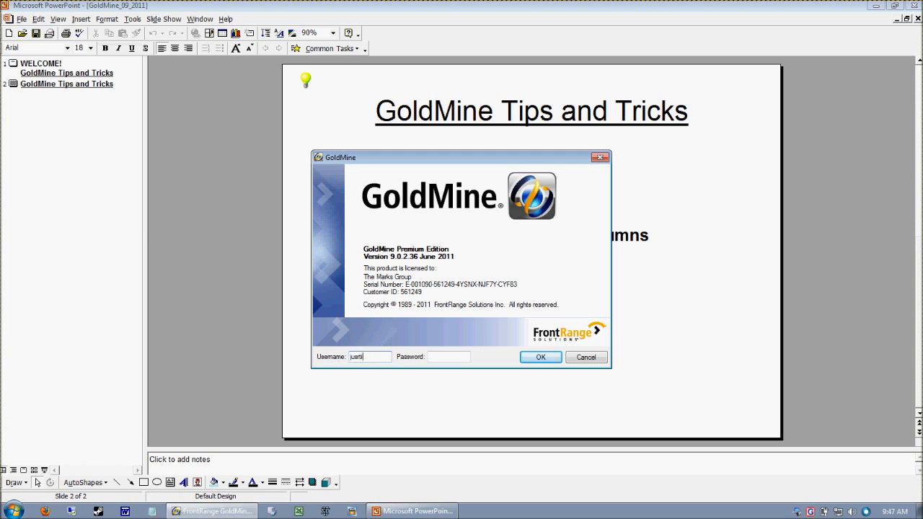
pyautogui.write('******')
pyautogui.press('Return')
pyautogui.press('Return')
pyautogui.write('****')
pyautogui.press('Return')
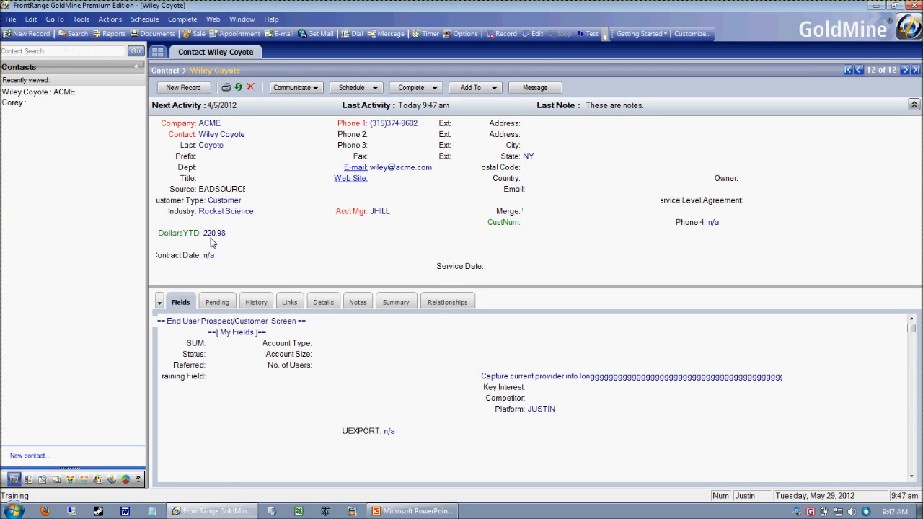
# Enter screen design mode on the ACME contact record and open the DollarsYTD field's security properties
pyautogui.rightClick(324, 254)
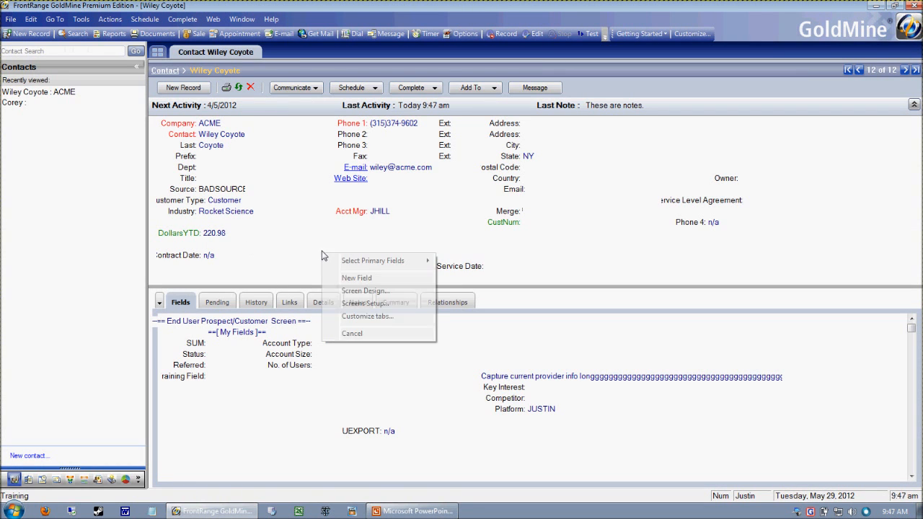
pyautogui.click(386, 294)
pyautogui.rightClick(171, 234)
pyautogui.rightClick(168, 240)
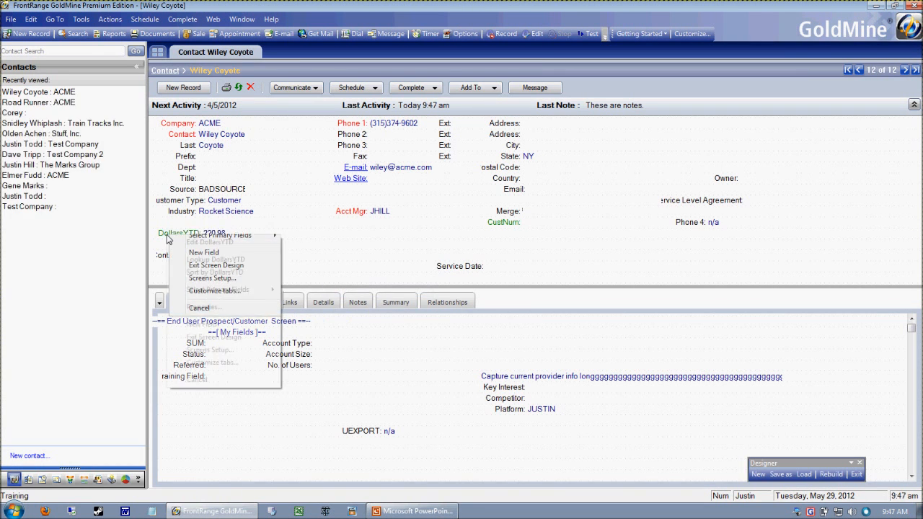
pyautogui.click(205, 307)
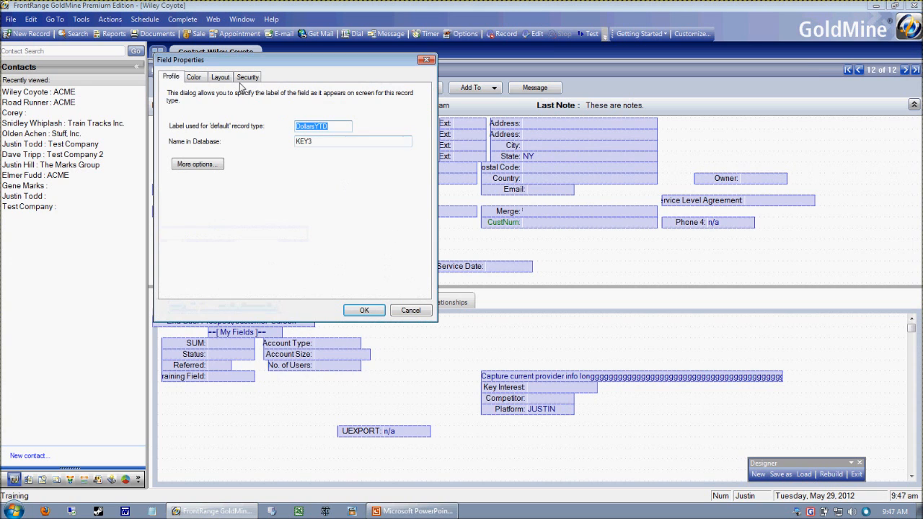
pyautogui.click(399, 134)
pyautogui.moveTo(303, 65); pyautogui.dragTo(438, 87)
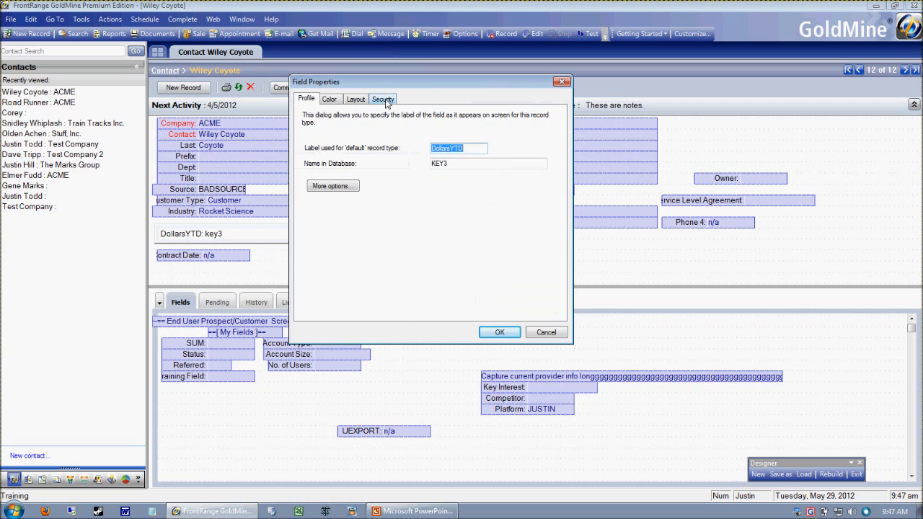
pyautogui.click(385, 100)
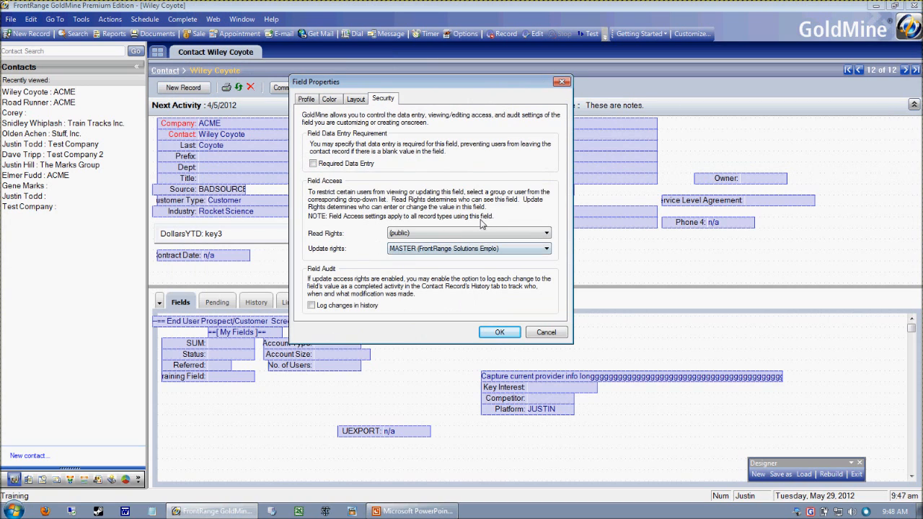
# Suspend the interrupting alarms and restrict the DollarsYTD field's read rights to the sales group
pyautogui.click(408, 236)
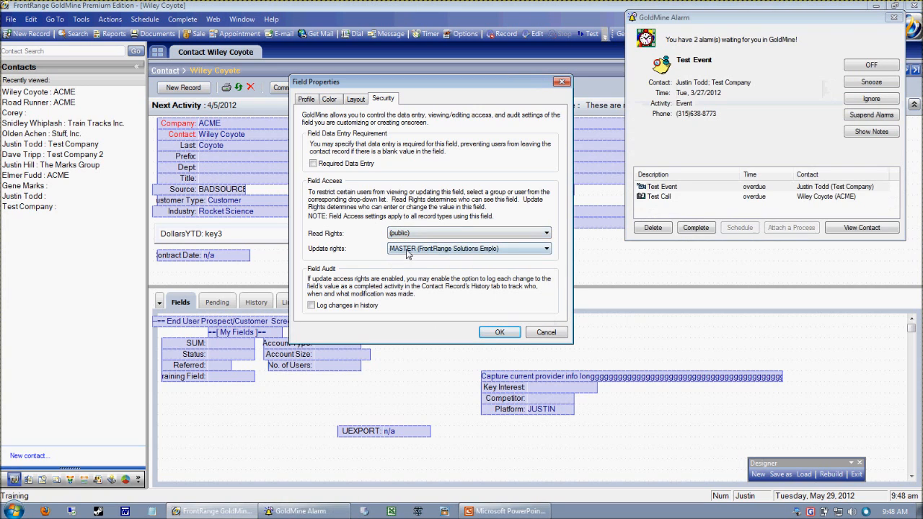
pyautogui.click(878, 113)
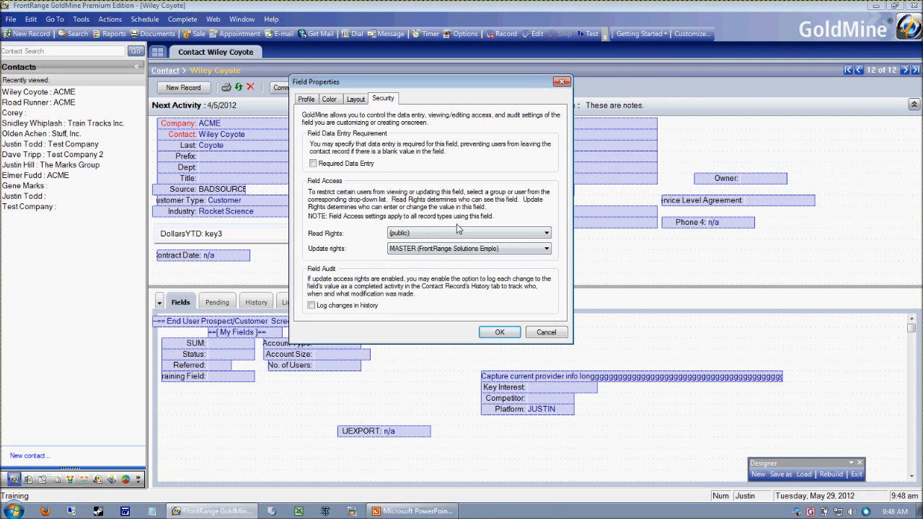
pyautogui.click(413, 235)
pyautogui.click(401, 243)
pyautogui.click(409, 236)
pyautogui.click(404, 251)
pyautogui.click(496, 334)
pyautogui.click(498, 333)
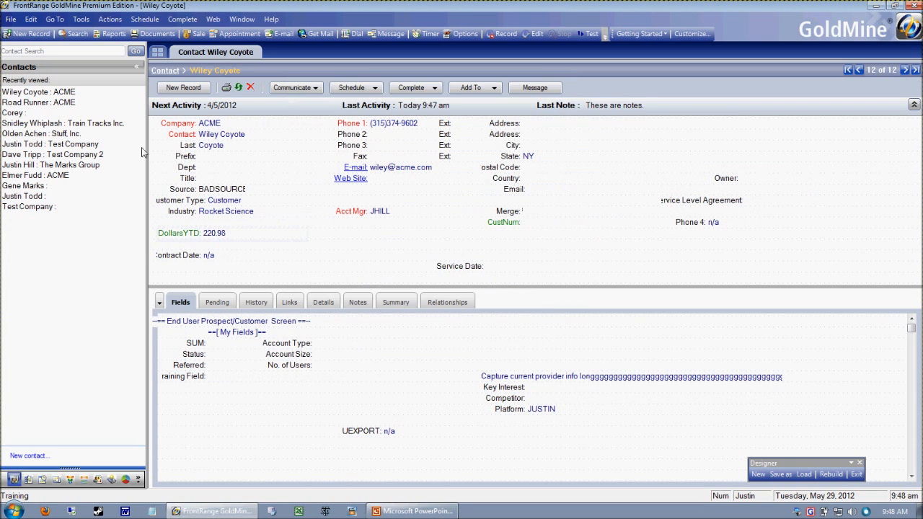
# Remove the non-administrator test user, the second listed member, from the Sales user group
pyautogui.click(81, 18)
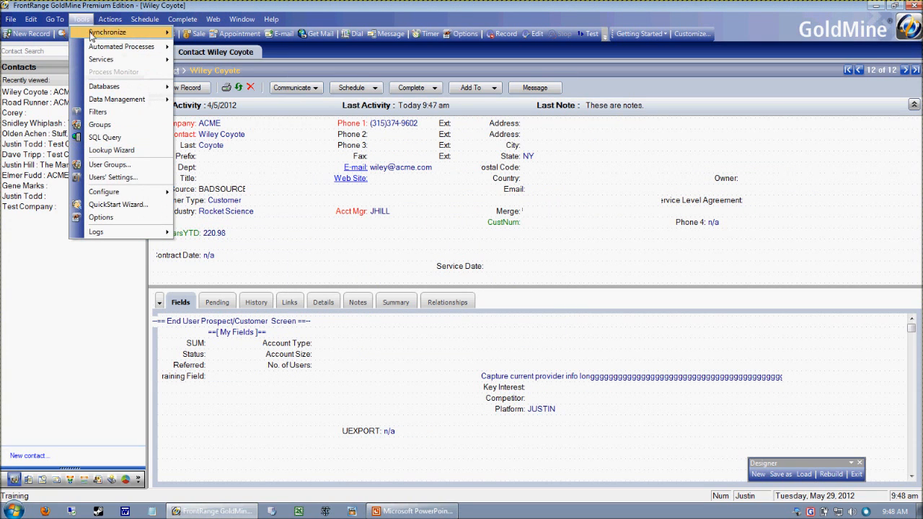
pyautogui.click(113, 165)
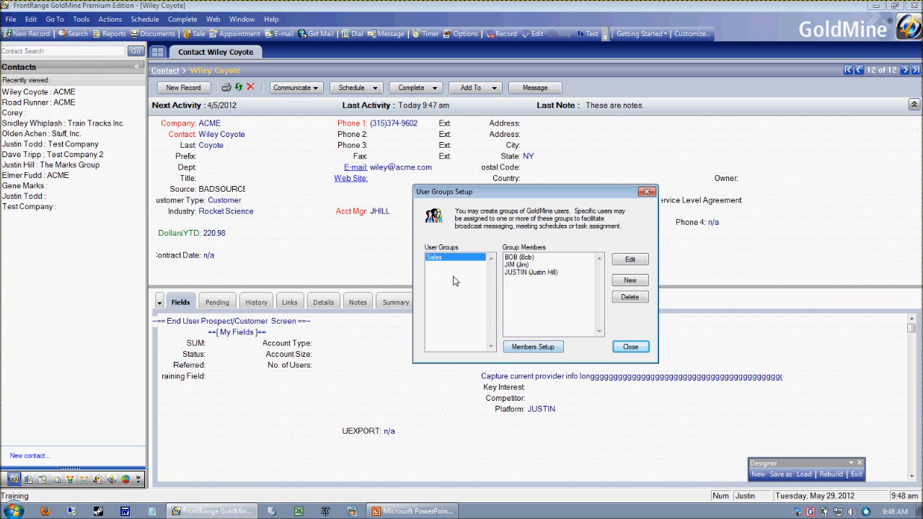
pyautogui.click(529, 348)
pyautogui.moveTo(570, 200); pyautogui.dragTo(533, 148)
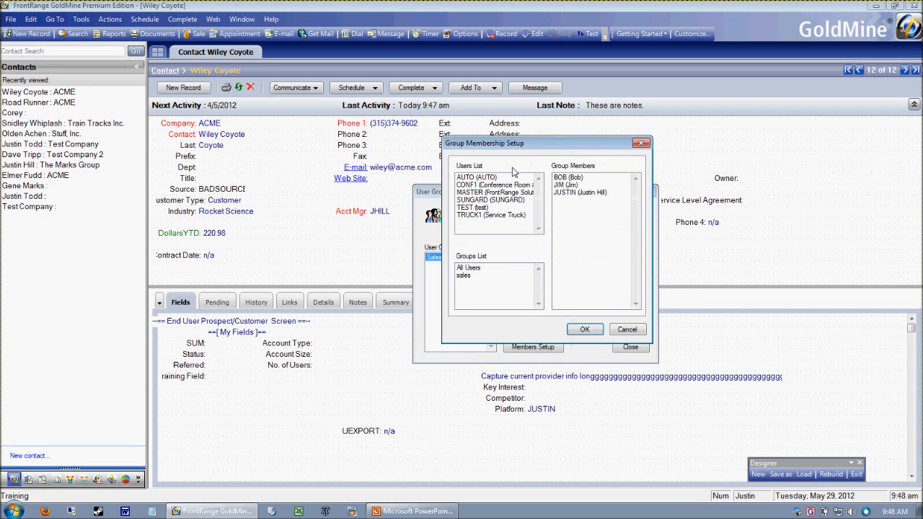
pyautogui.doubleClick(562, 185)
pyautogui.click(584, 329)
pyautogui.click(631, 349)
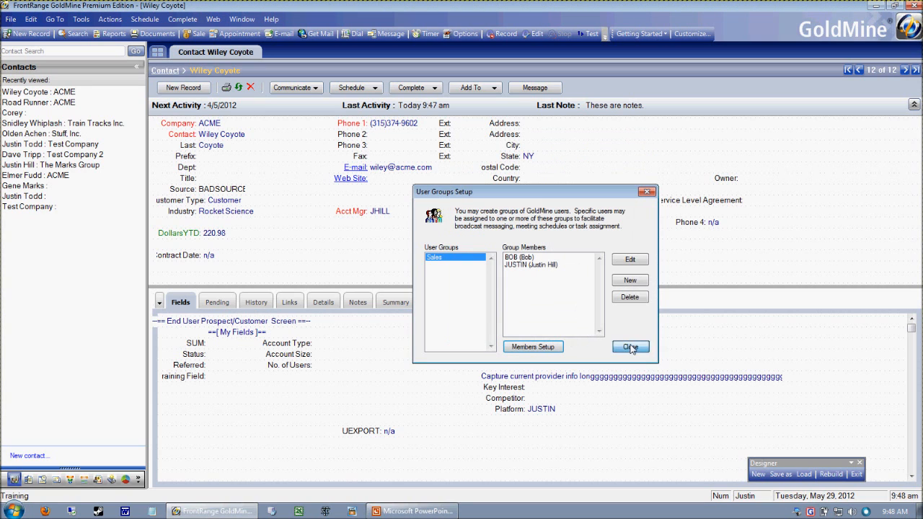
# Switch the login to the test user just removed from the Sales group
pyautogui.click(11, 21)
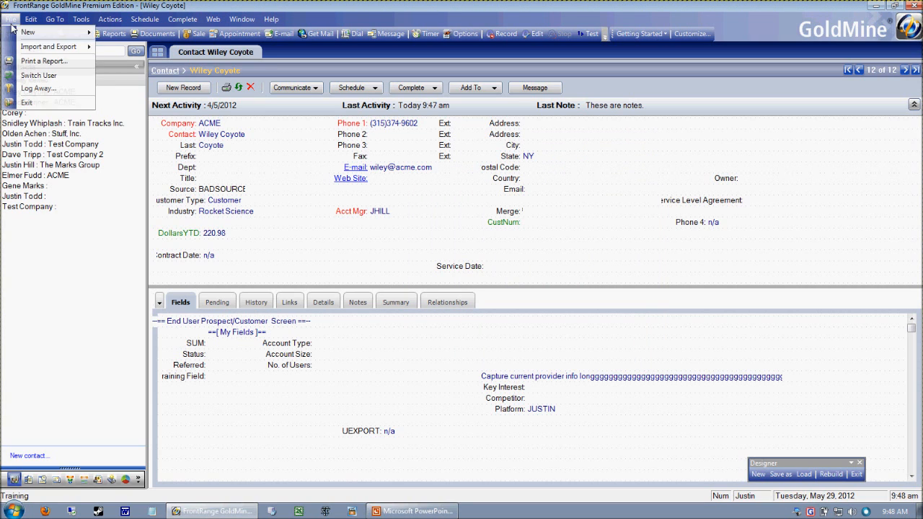
pyautogui.click(38, 75)
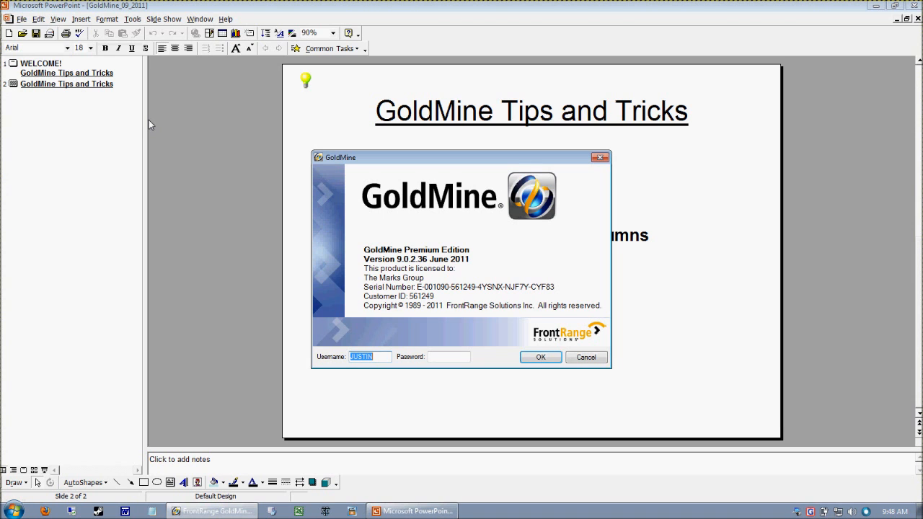
pyautogui.write('jm')
pyautogui.click(541, 358)
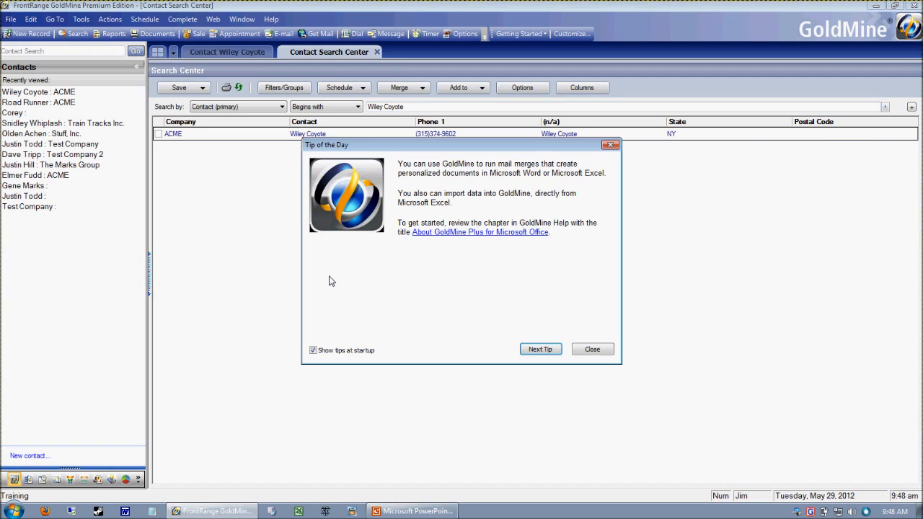
# Open the ACME contact record, dismissing the tip and record alert, to check whether the DollarsYTD field is shown
pyautogui.click(599, 351)
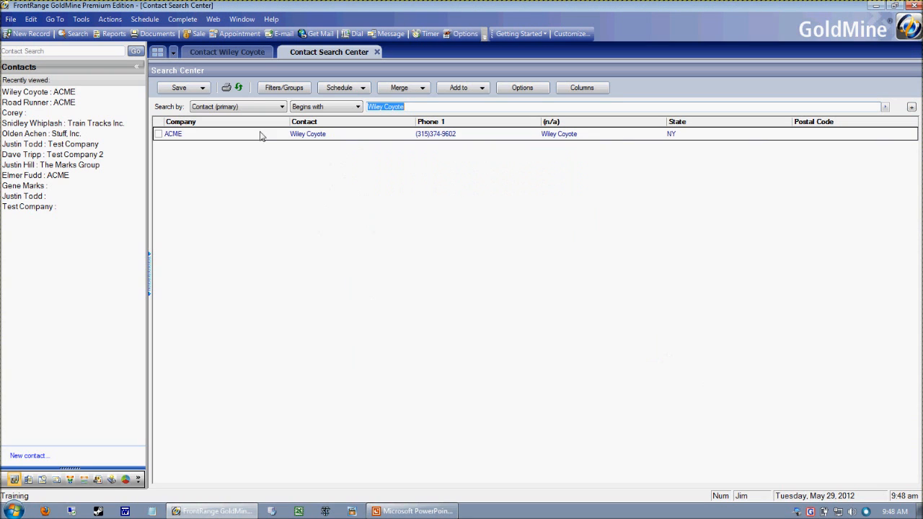
pyautogui.click(229, 54)
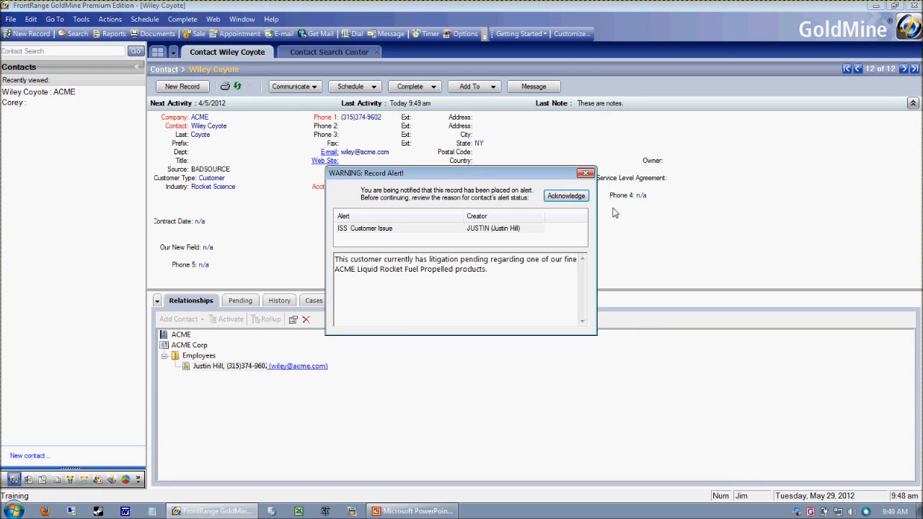
pyautogui.click(556, 204)
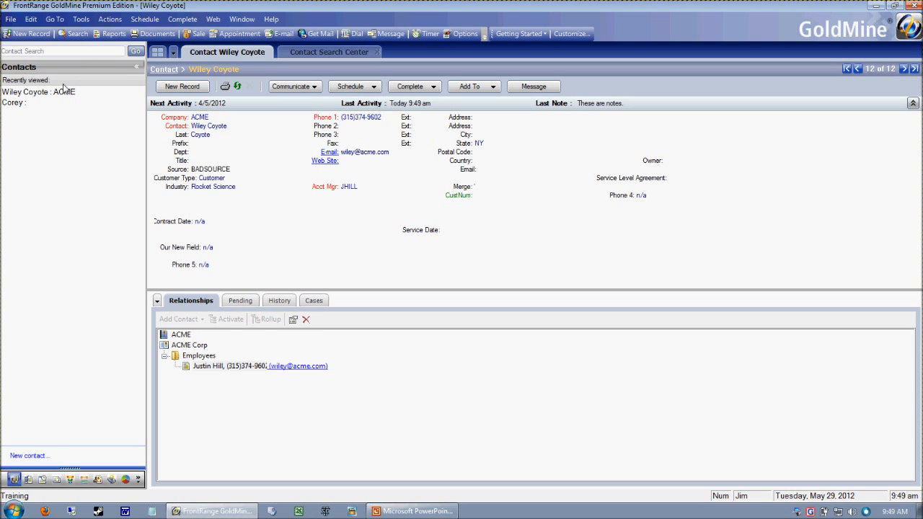
# Switch back to the administrator login with its account password, suspending the alarms and acknowledging the record alert
pyautogui.click(10, 19)
pyautogui.click(36, 46)
pyautogui.press('Tab')
pyautogui.write('•••••')
pyautogui.press('Return')
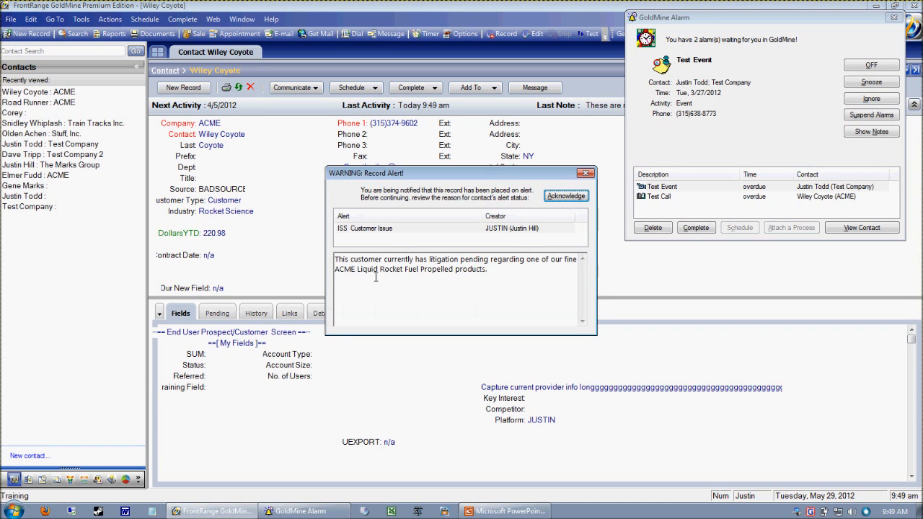
pyautogui.click(875, 116)
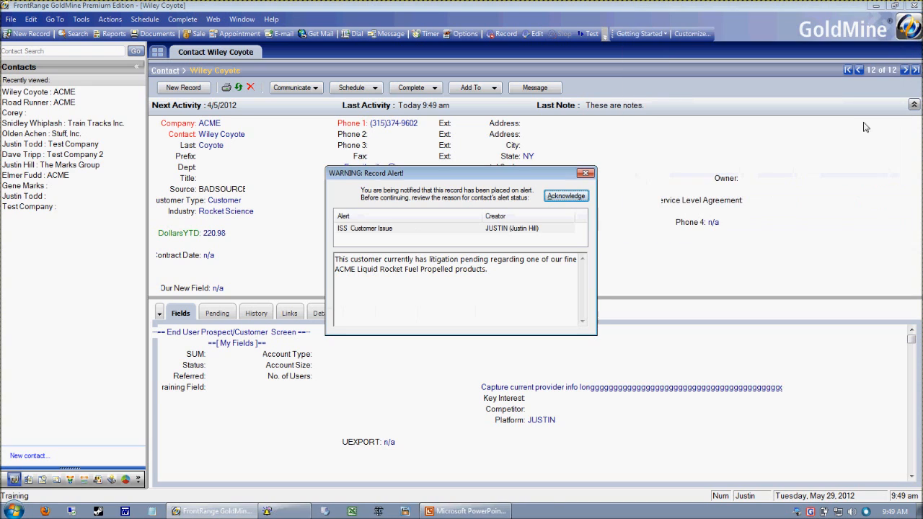
pyautogui.click(555, 200)
# Enter screen design on the ACME contact record and open the security properties of the DollarsYTD field
pyautogui.rightClick(277, 251)
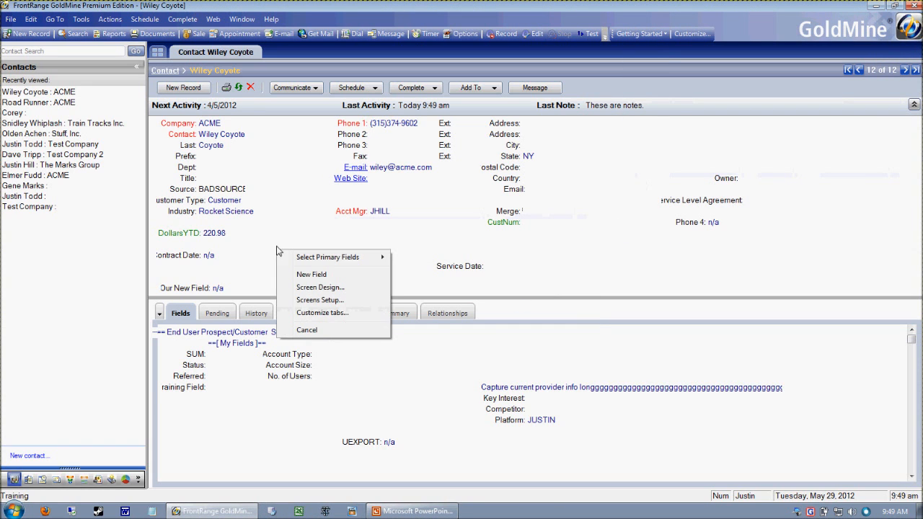
pyautogui.click(344, 288)
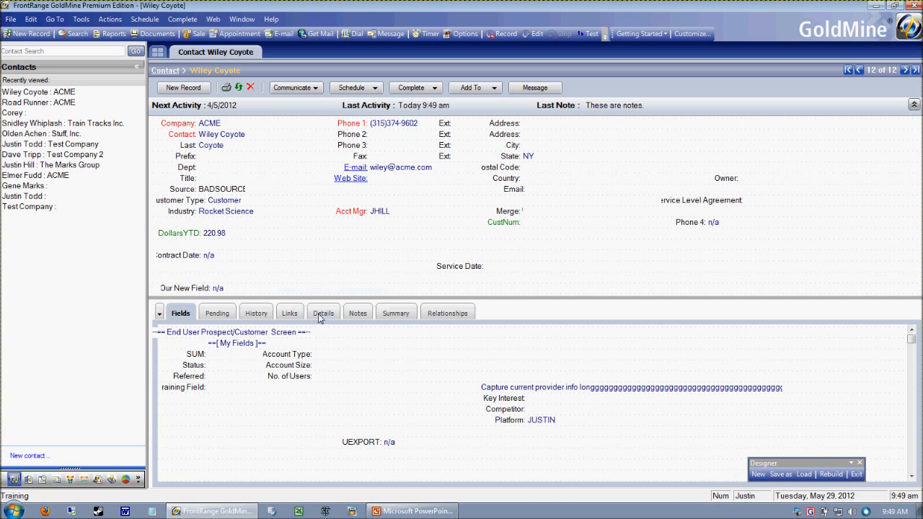
pyautogui.rightClick(180, 240)
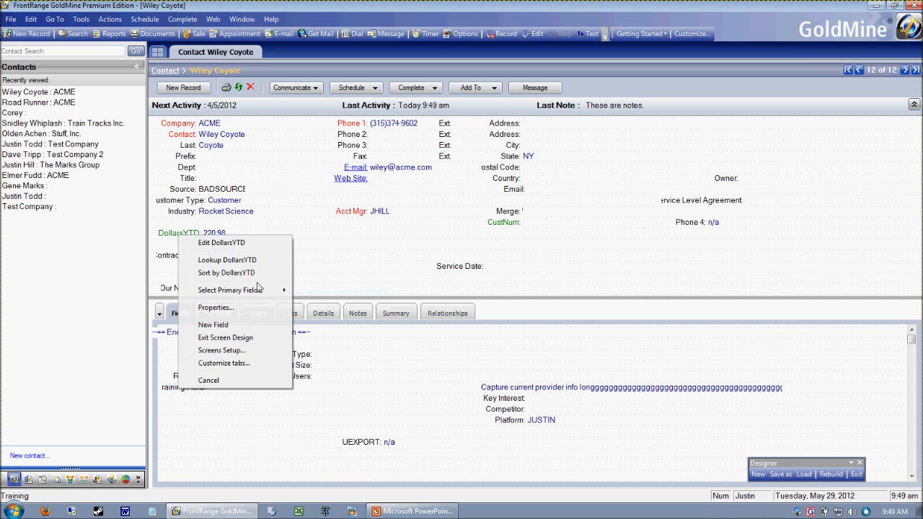
pyautogui.click(209, 308)
pyautogui.click(254, 81)
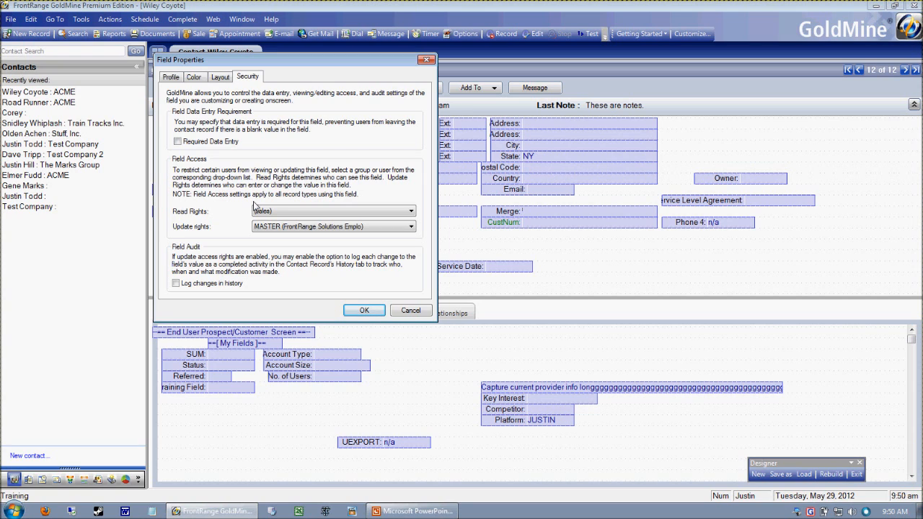
# Try to make data entry required for the DollarsYTD field, declining the change to public access
pyautogui.click(200, 143)
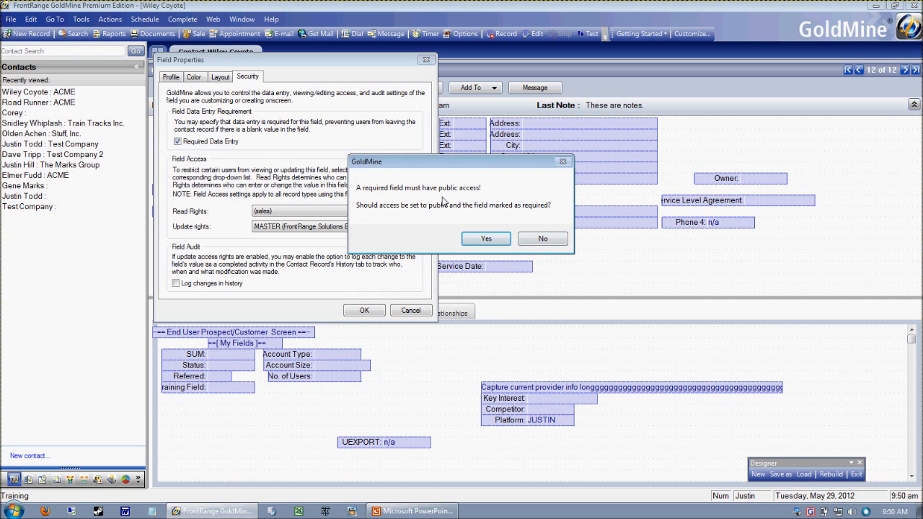
pyautogui.click(541, 240)
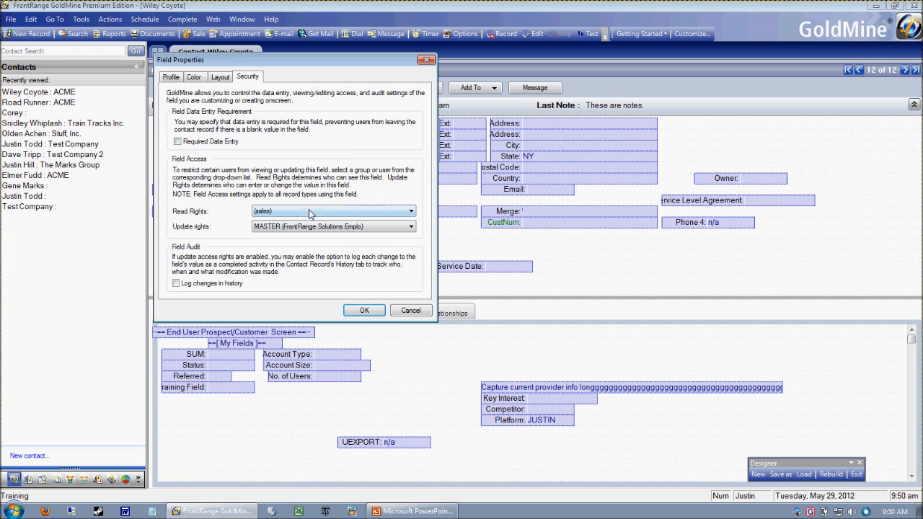
# Enable logging of DollarsYTD changes in history, apply the field properties and exit screen design
pyautogui.moveTo(362, 64); pyautogui.dragTo(532, 81)
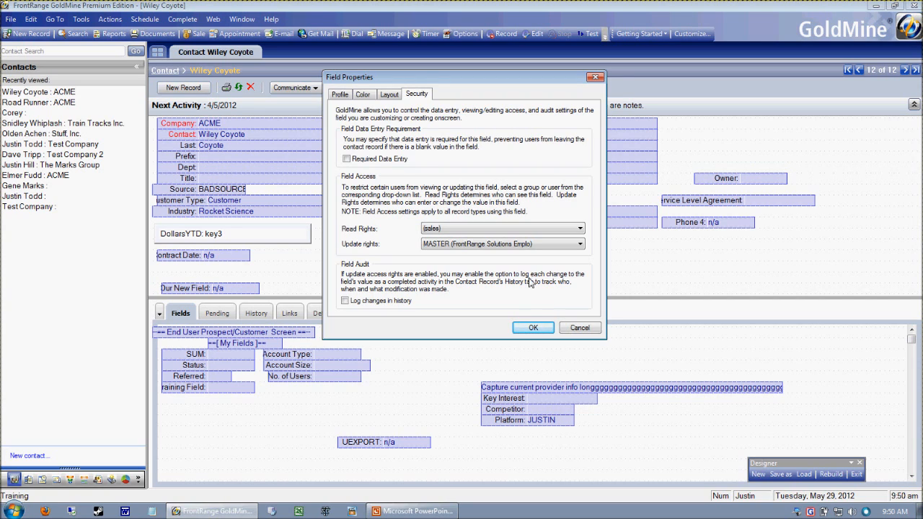
pyautogui.click(358, 302)
pyautogui.click(360, 304)
pyautogui.click(362, 304)
pyautogui.click(533, 328)
pyautogui.click(252, 243)
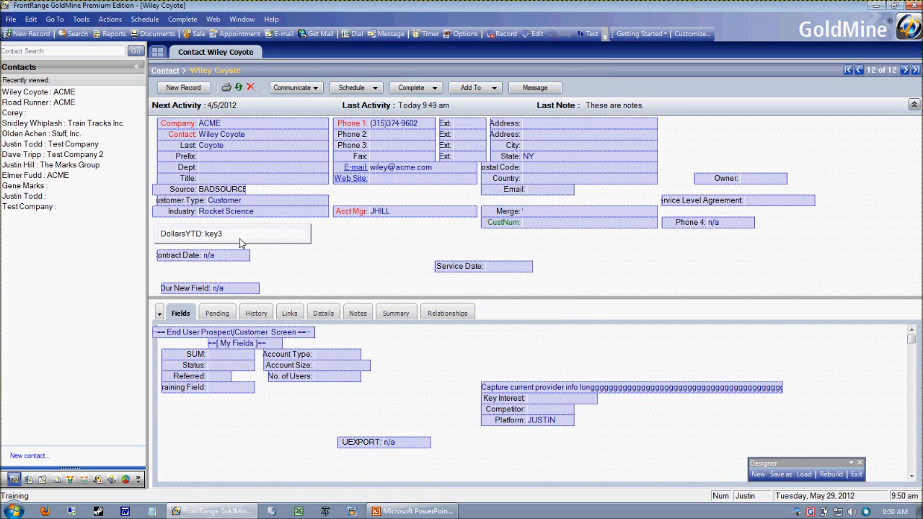
pyautogui.click(854, 475)
# Set the ACME contact's DollarsYTD value to 500.00
pyautogui.click(228, 235)
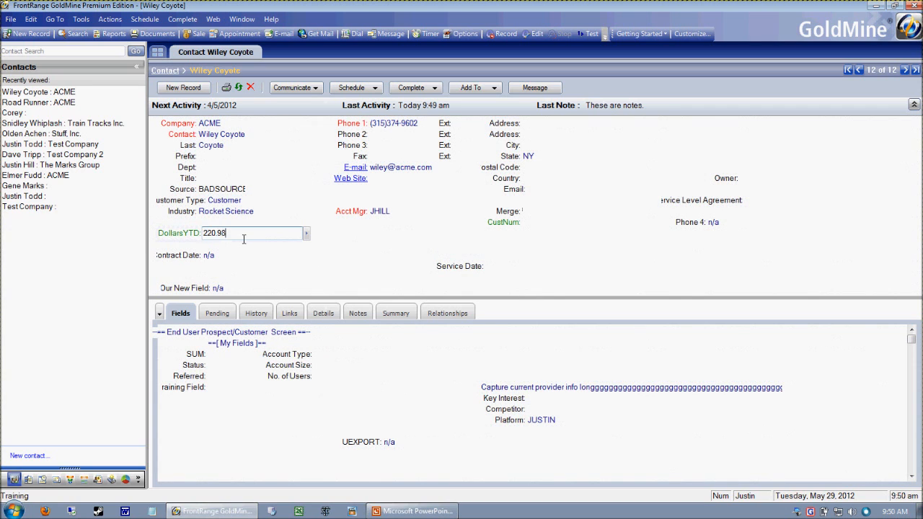
pyautogui.write('500.00')
pyautogui.press('Return')
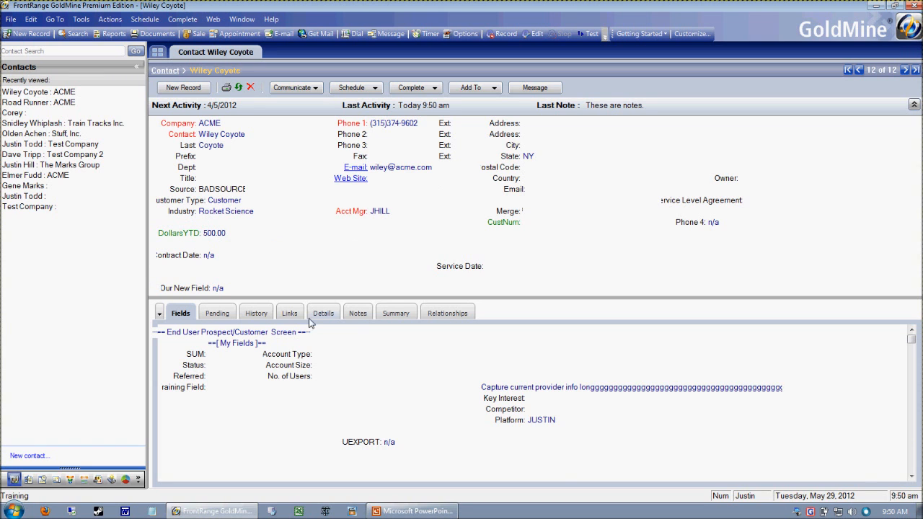
# Review the contact's history for the logged DollarsYTD update and its reference details
pyautogui.click(260, 316)
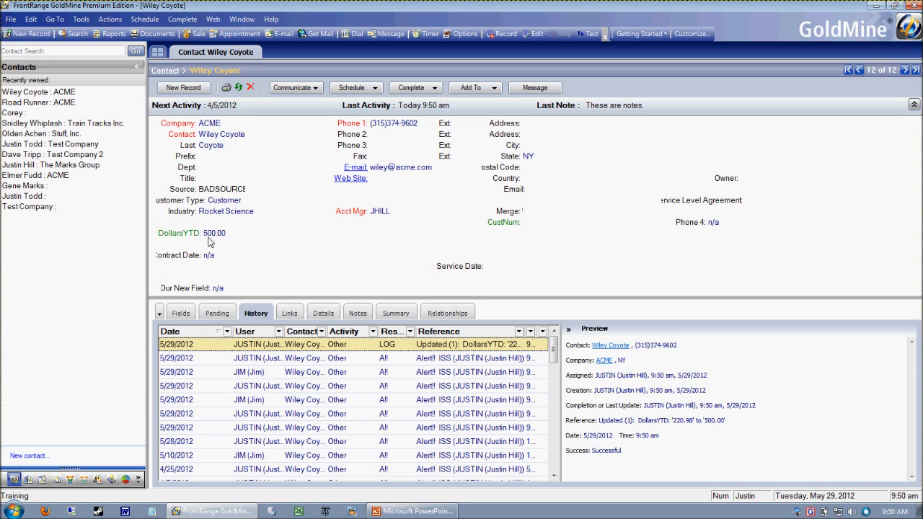
pyautogui.click(300, 355)
pyautogui.click(318, 341)
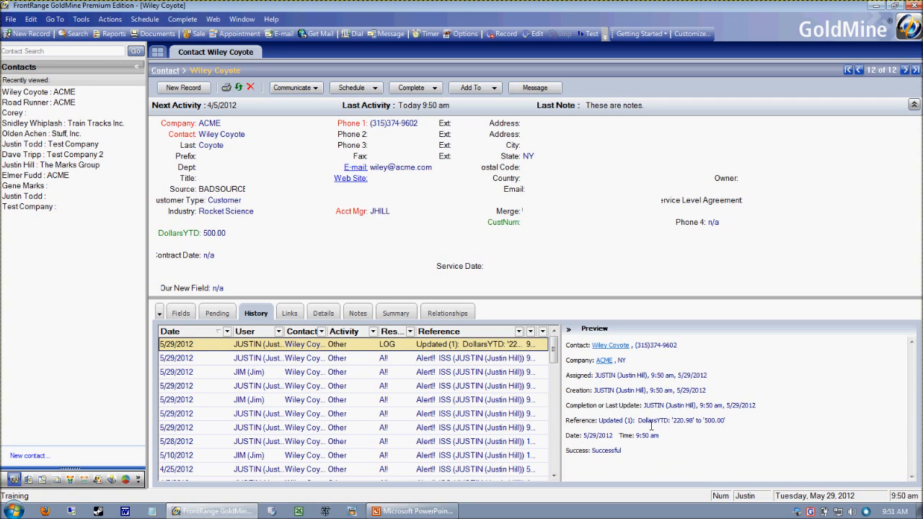
pyautogui.moveTo(638, 421); pyautogui.dragTo(727, 426)
pyautogui.click(347, 362)
pyautogui.click(335, 346)
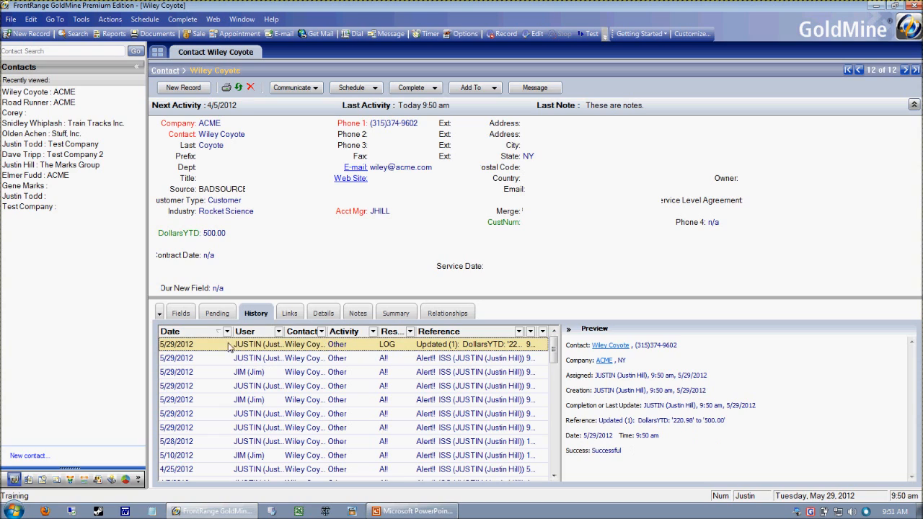
pyautogui.click(225, 202)
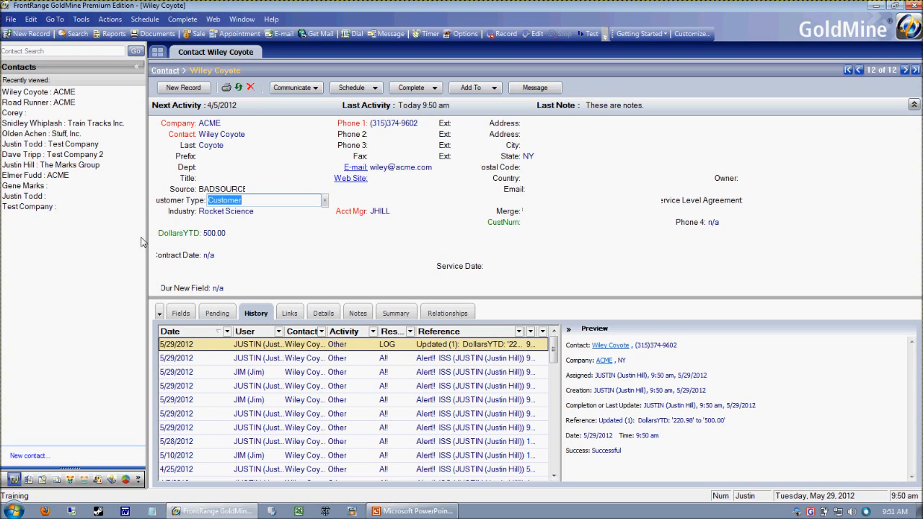
pyautogui.click(175, 218)
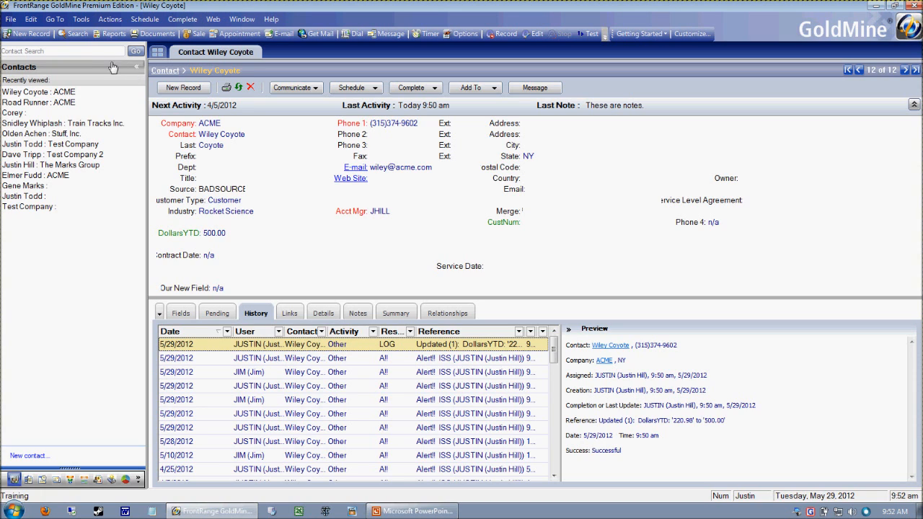
# Search the primary contacts by name for the ACME lab assistant and open that contact record
pyautogui.click(79, 34)
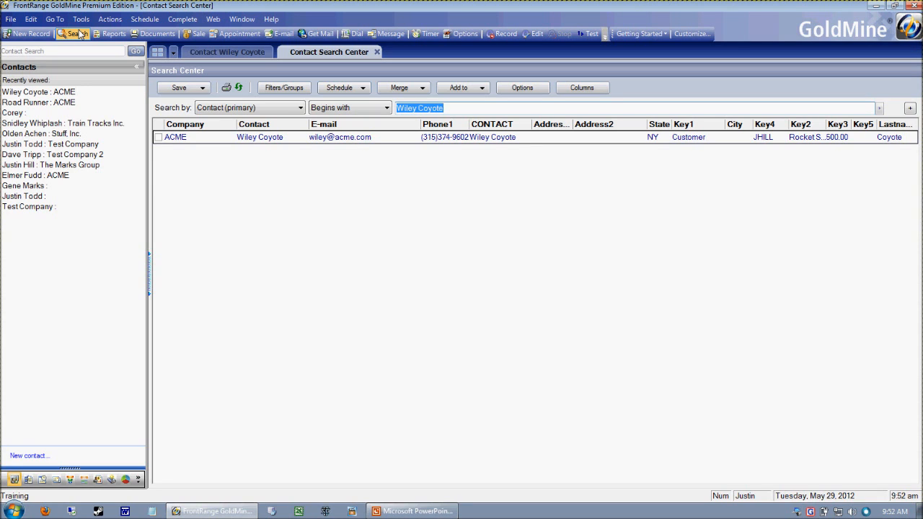
pyautogui.write('road ru')
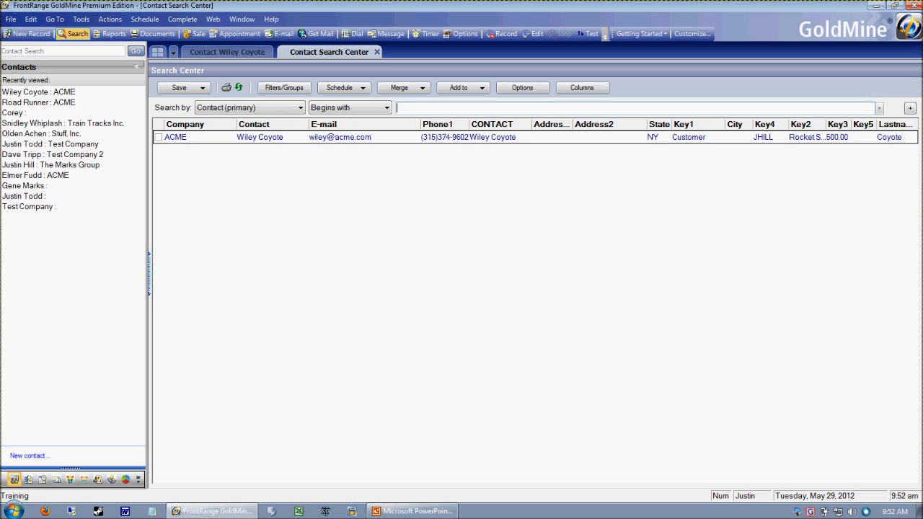
pyautogui.write('nner')
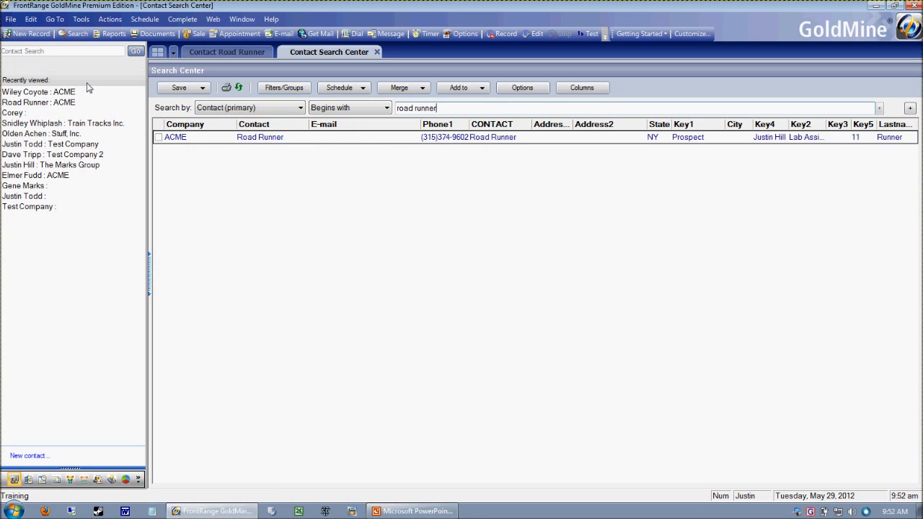
pyautogui.doubleClick(268, 141)
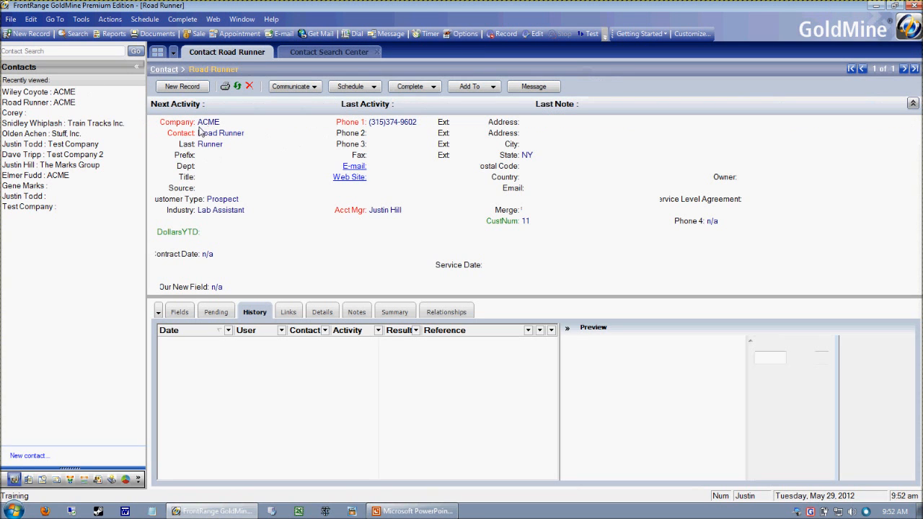
# Search by name for the ACME rocket science customer, open that contact record and acknowledge its alert
pyautogui.click(307, 56)
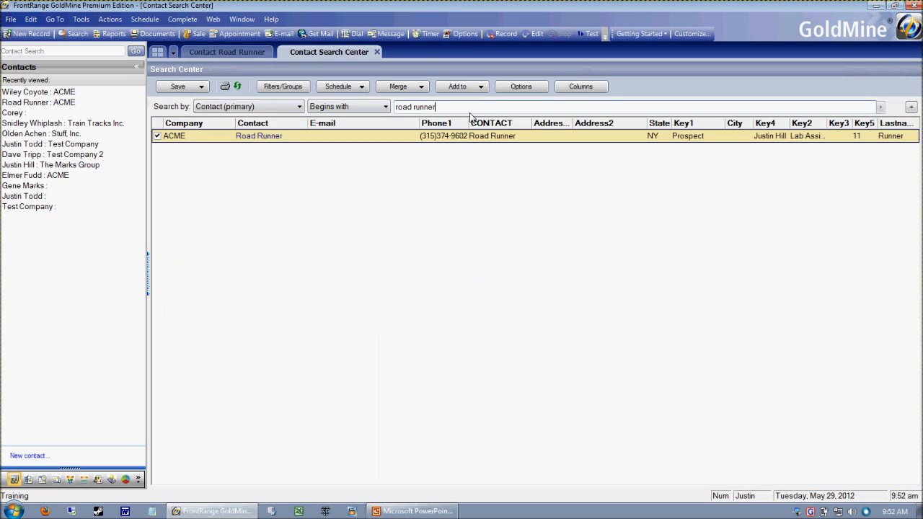
pyautogui.write('wiley coy')
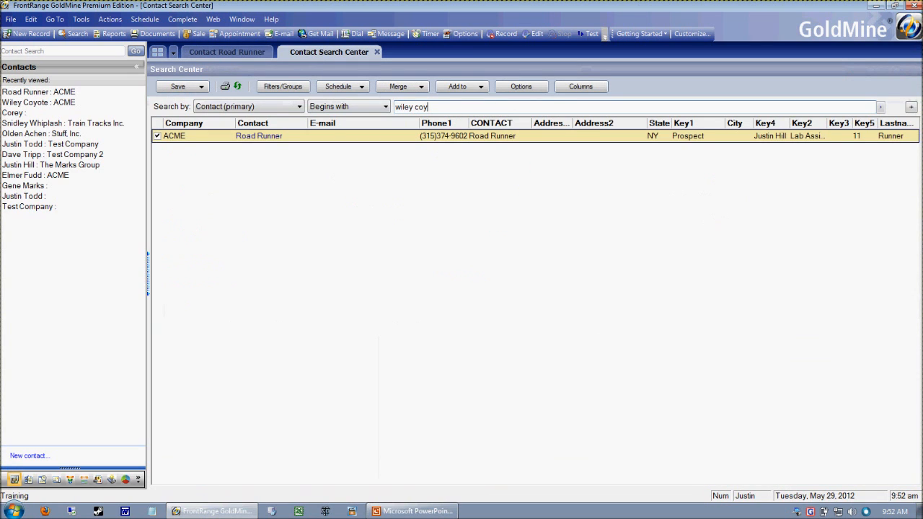
pyautogui.click(268, 142)
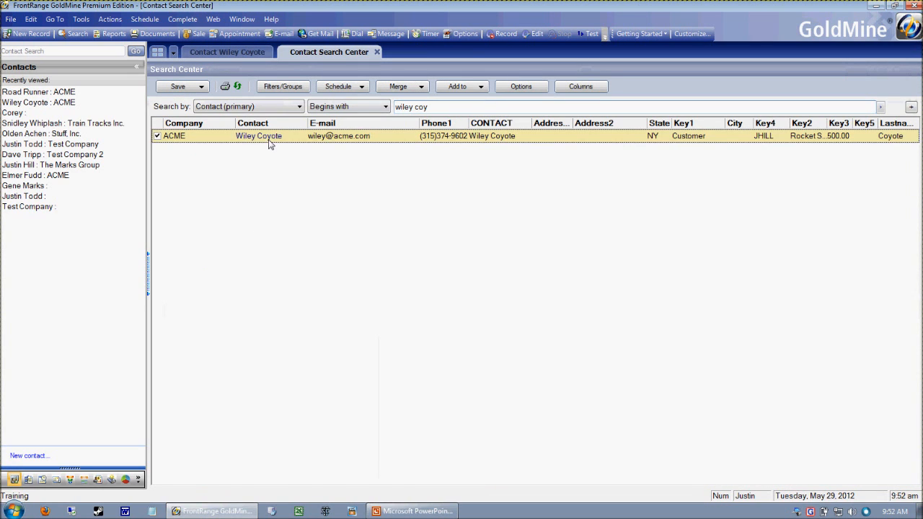
pyautogui.doubleClick(295, 140)
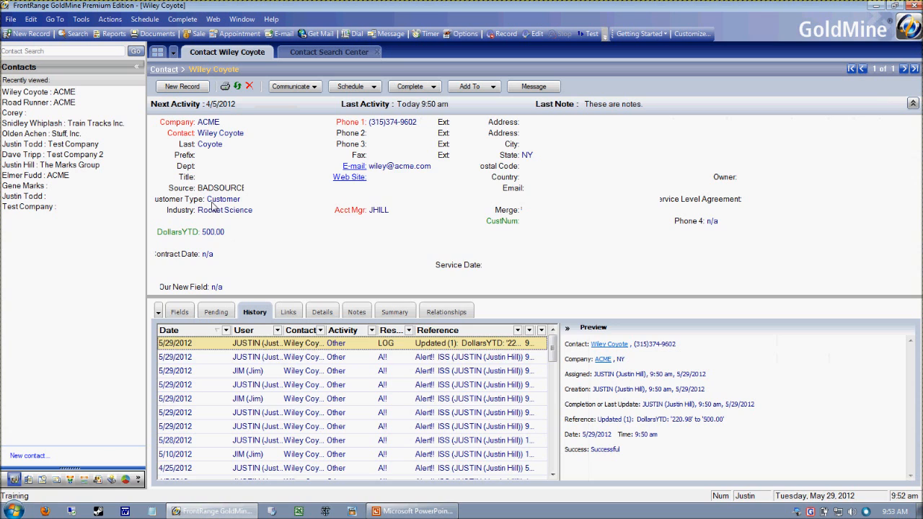
pyautogui.click(582, 192)
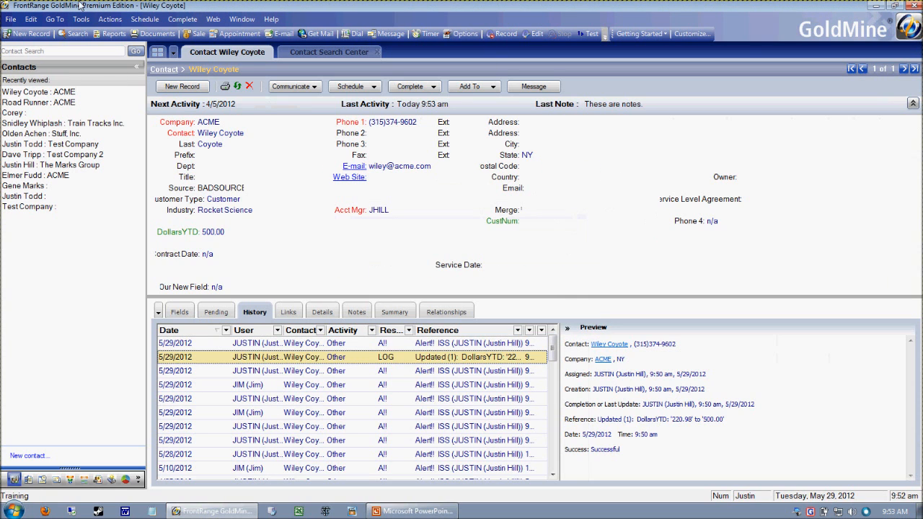
pyautogui.click(54, 19)
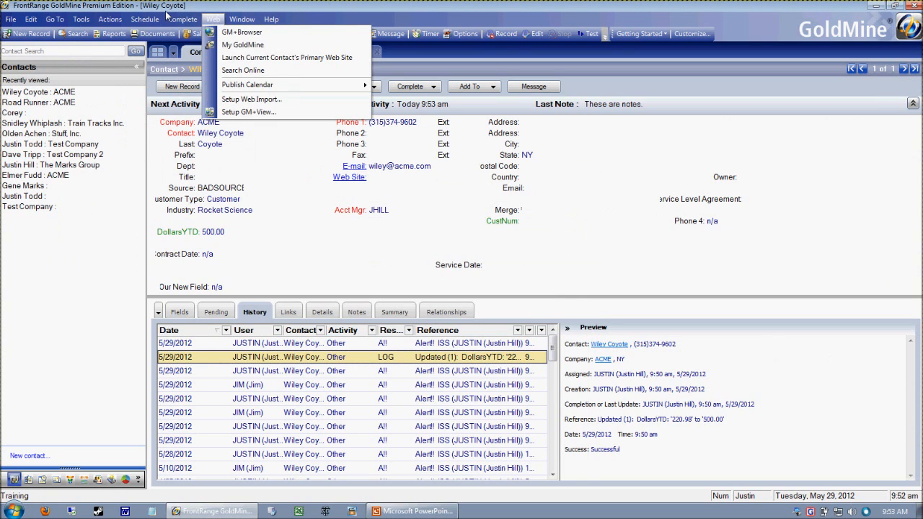
pyautogui.moveTo(159, 16)
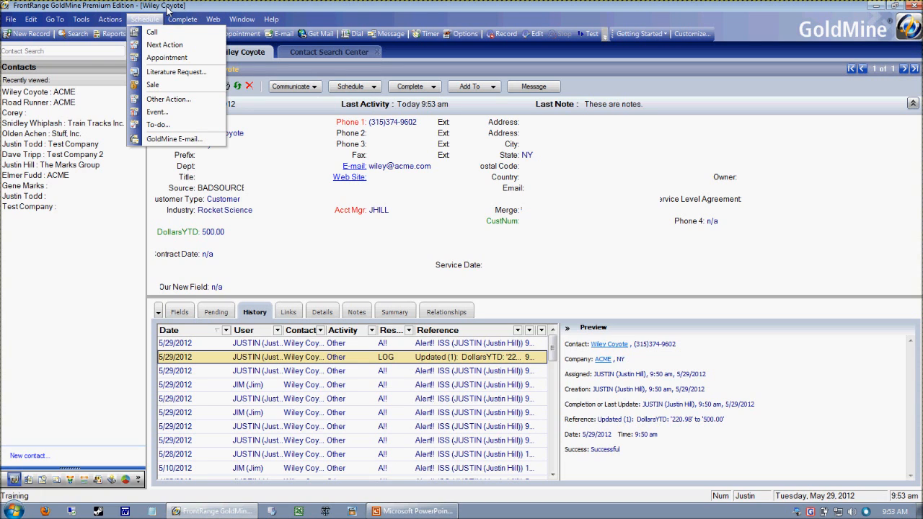
pyautogui.click(191, 200)
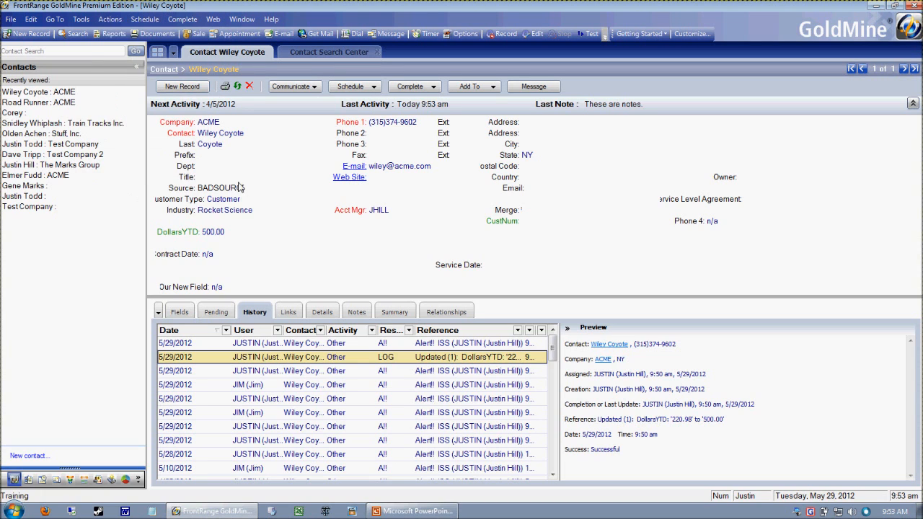
# Return to the contact search and find the contacts whose State begins with NY
pyautogui.click(311, 52)
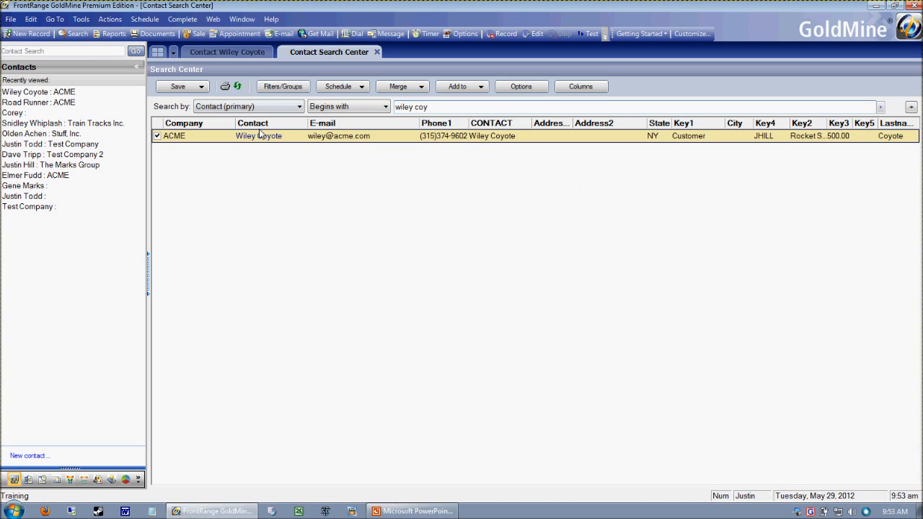
pyautogui.click(252, 110)
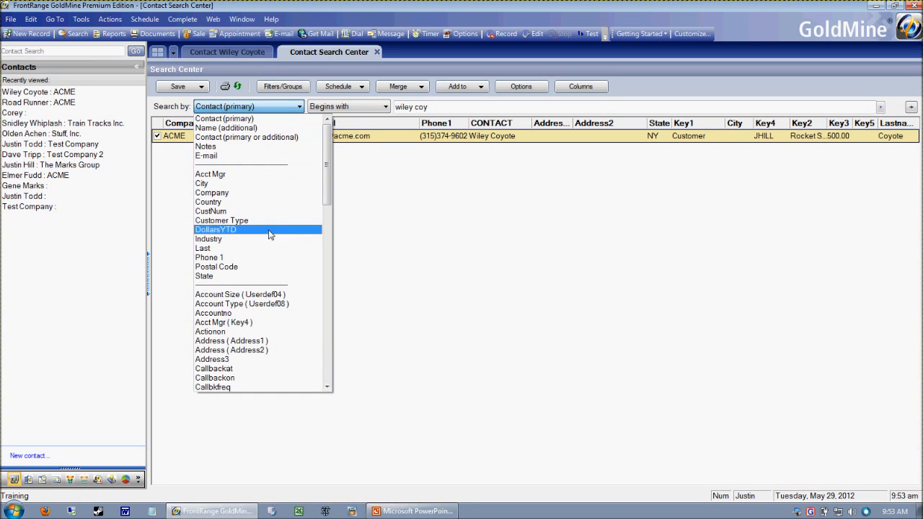
pyautogui.press('s')
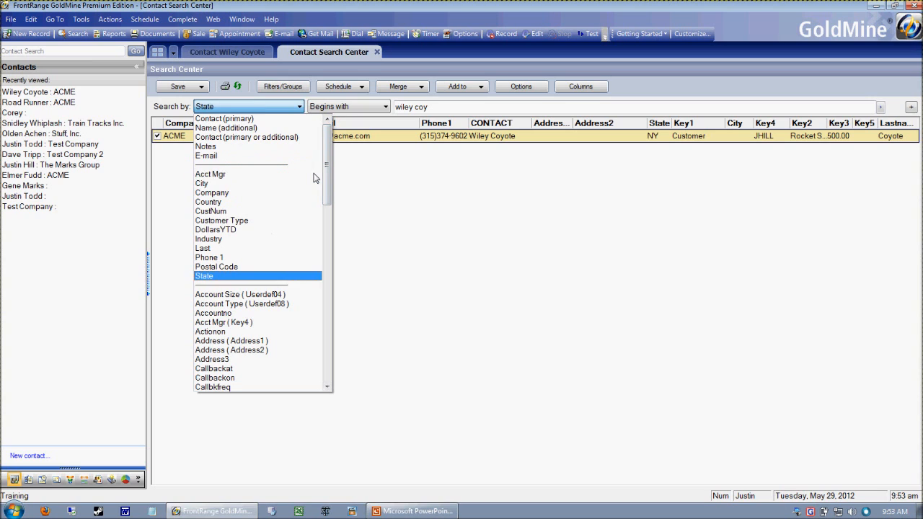
pyautogui.click(224, 277)
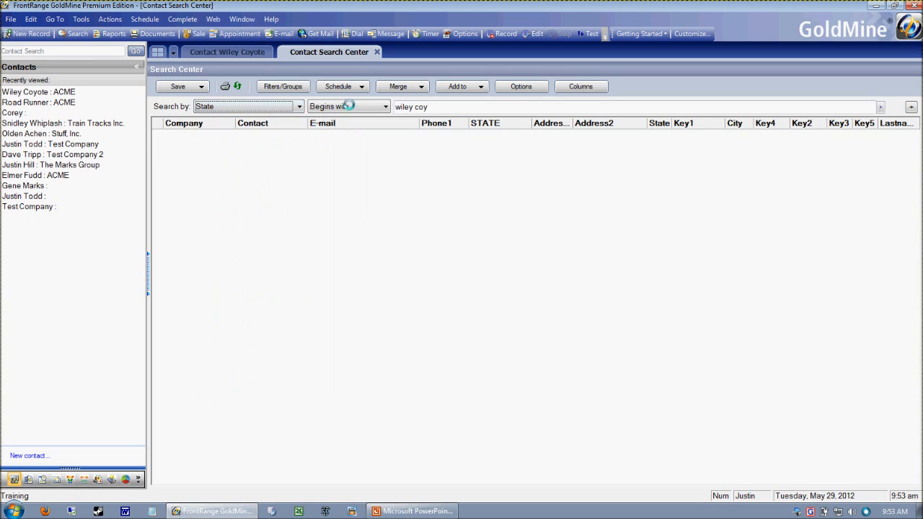
pyautogui.click(432, 107)
pyautogui.write('NY')
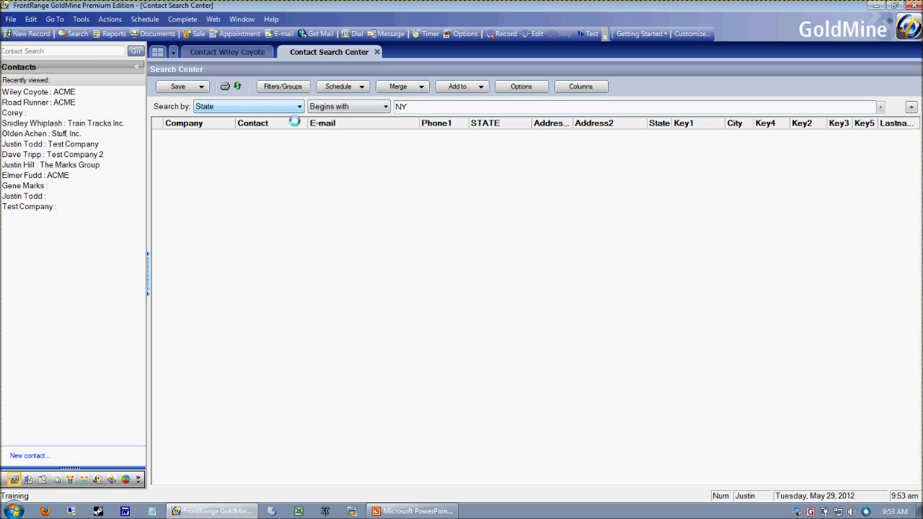
pyautogui.press('Return')
# Step through the NY search results, selecting different contacts and finishing on the first one listed
pyautogui.click(445, 164)
pyautogui.click(450, 178)
pyautogui.click(453, 192)
pyautogui.click(450, 168)
pyautogui.click(451, 152)
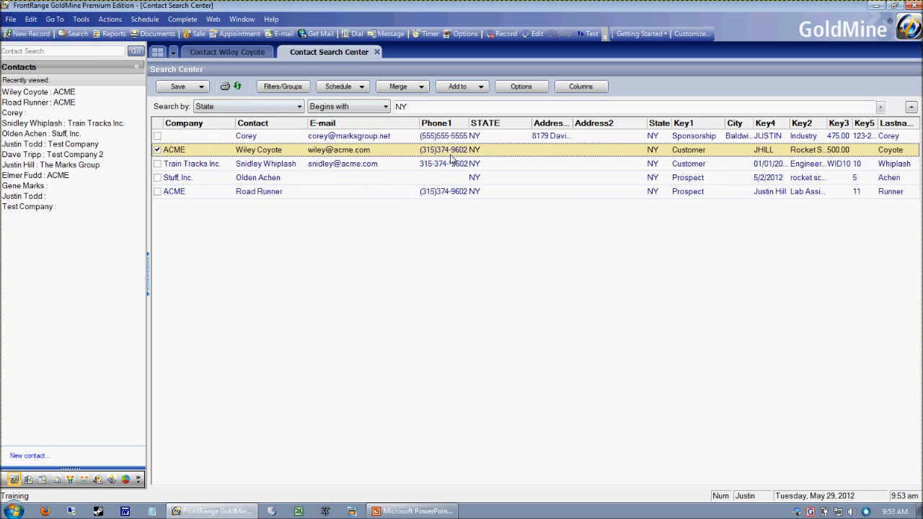
pyautogui.click(451, 138)
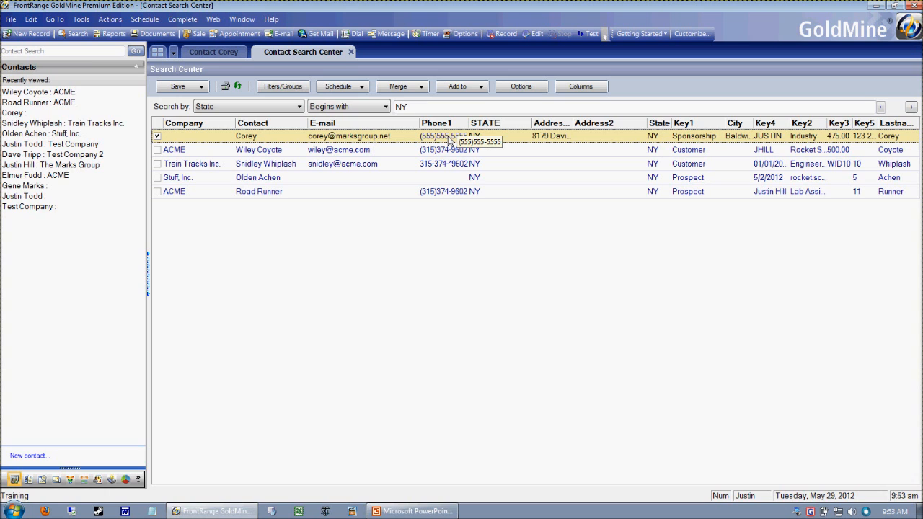
# Output the NY contact search results to Excel, acknowledging the contact's record alert when it interrupts
pyautogui.rightClick(455, 153)
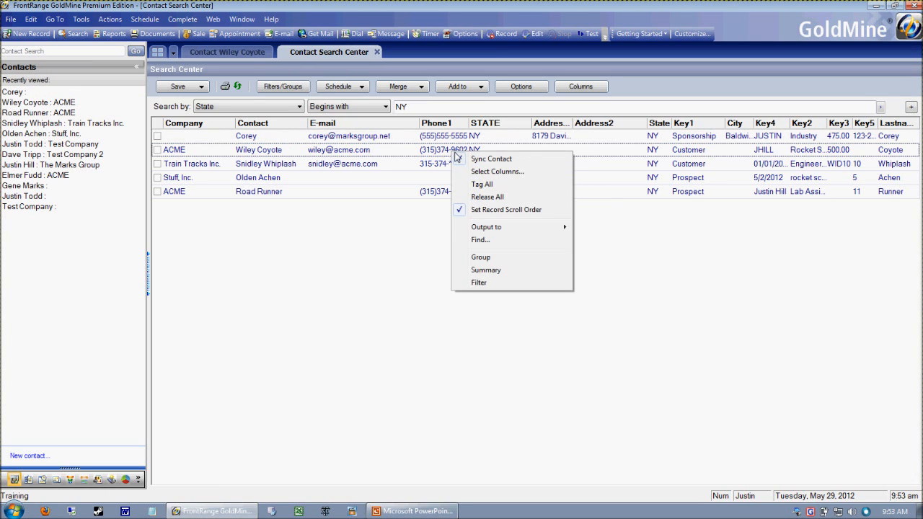
pyautogui.moveTo(506, 228)
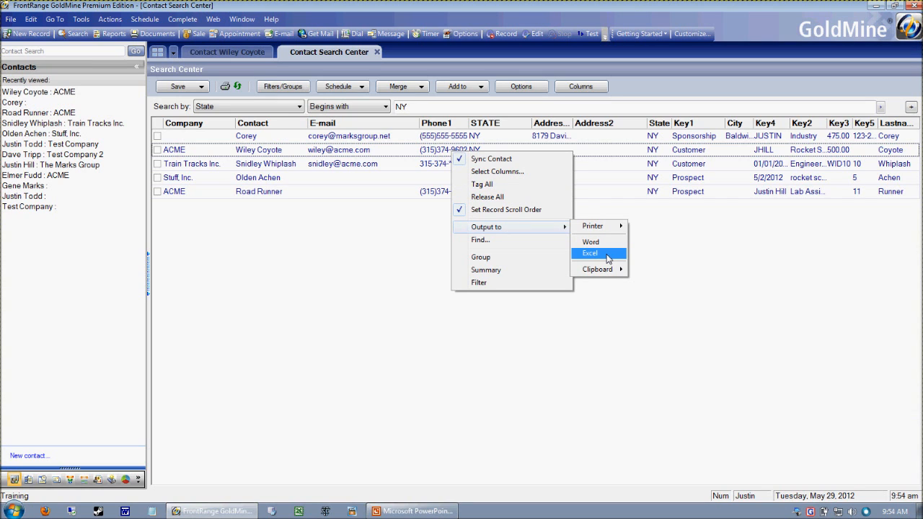
pyautogui.click(608, 254)
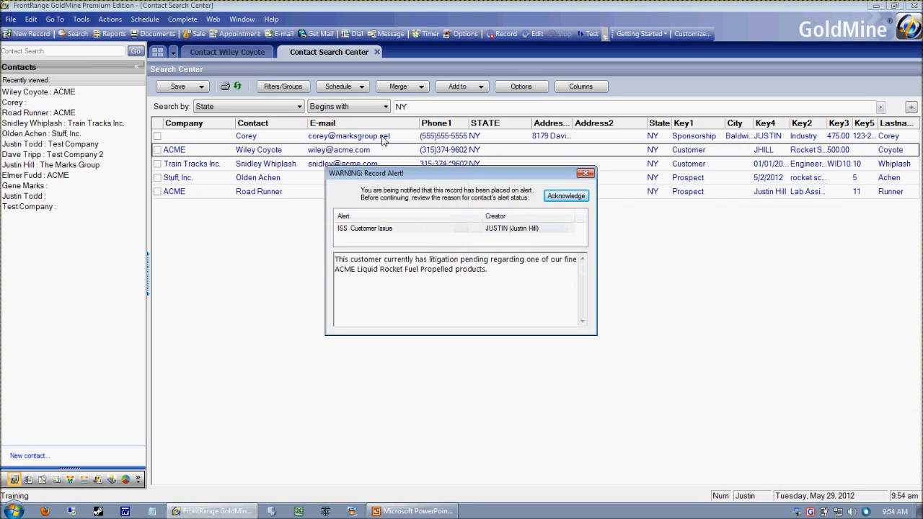
pyautogui.click(569, 206)
pyautogui.rightClick(424, 142)
pyautogui.moveTo(478, 212)
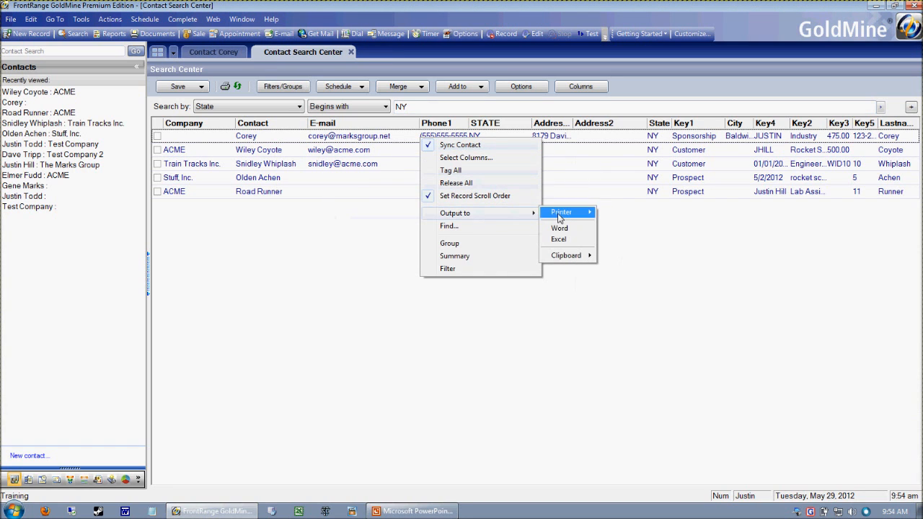
pyautogui.click(575, 242)
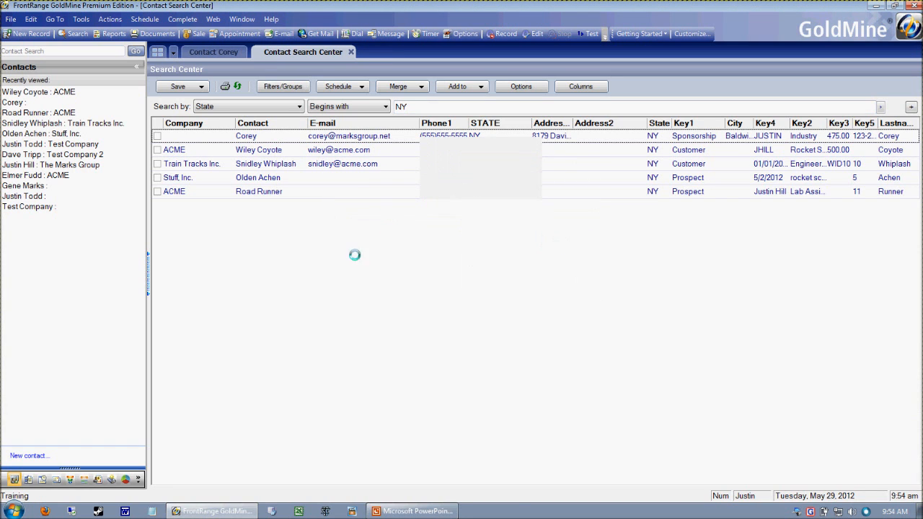
pyautogui.press('Return')
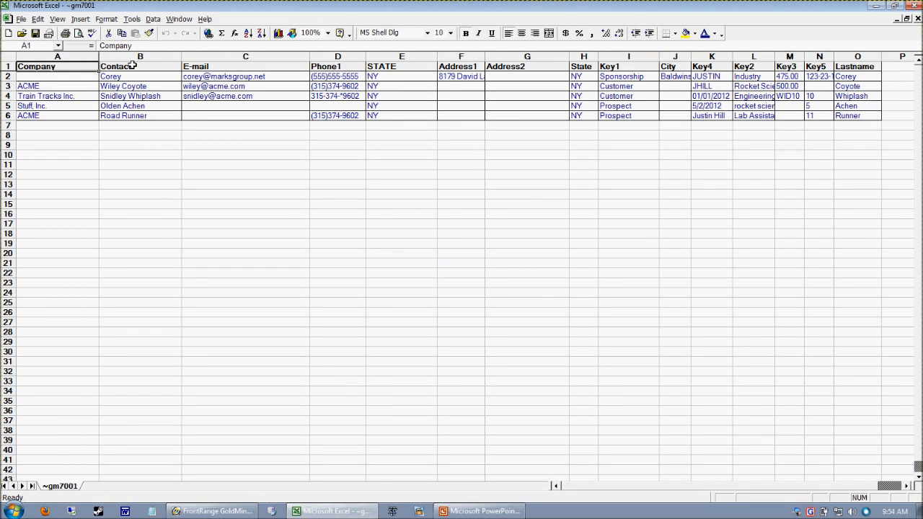
# Examine the exported contact table in Excel by selecting its columns and rows, and switch back to GoldMine
pyautogui.click(10, 57)
pyautogui.click(96, 68)
pyautogui.moveTo(55, 68); pyautogui.dragTo(851, 120)
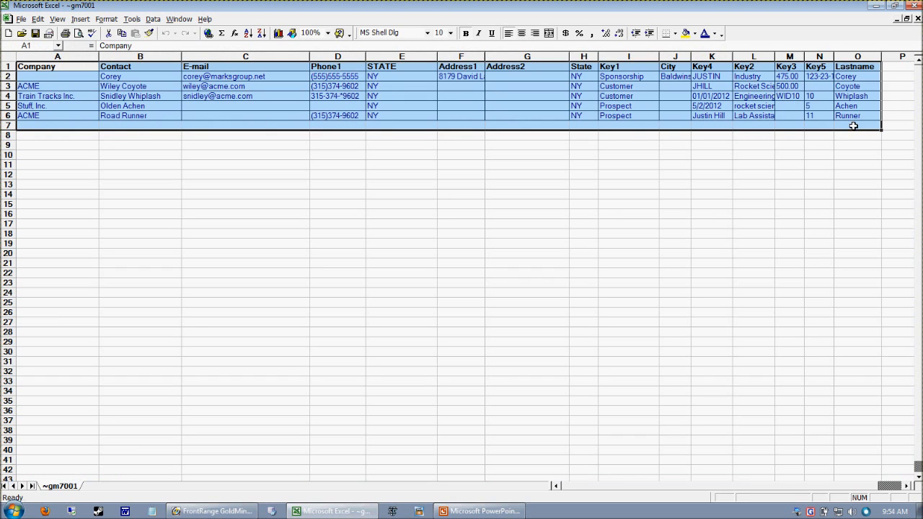
pyautogui.click(858, 126)
pyautogui.click(479, 511)
pyautogui.click(480, 512)
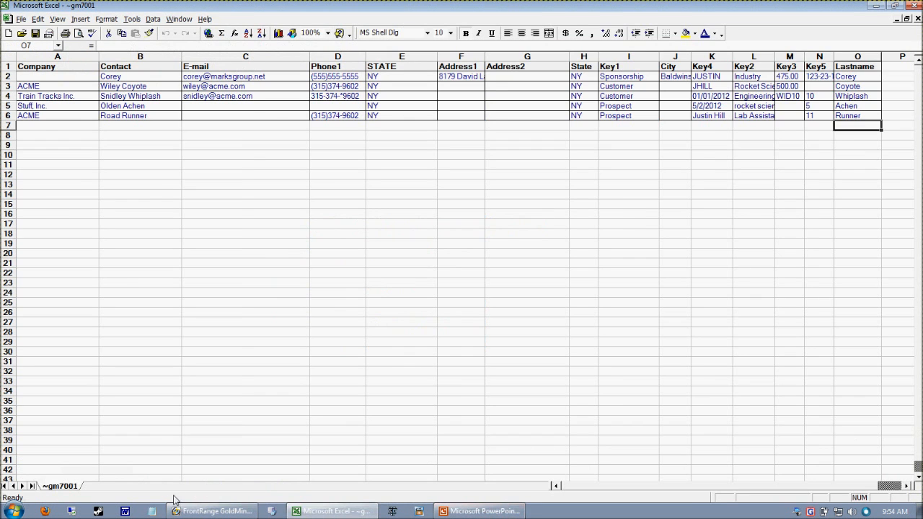
pyautogui.click(209, 512)
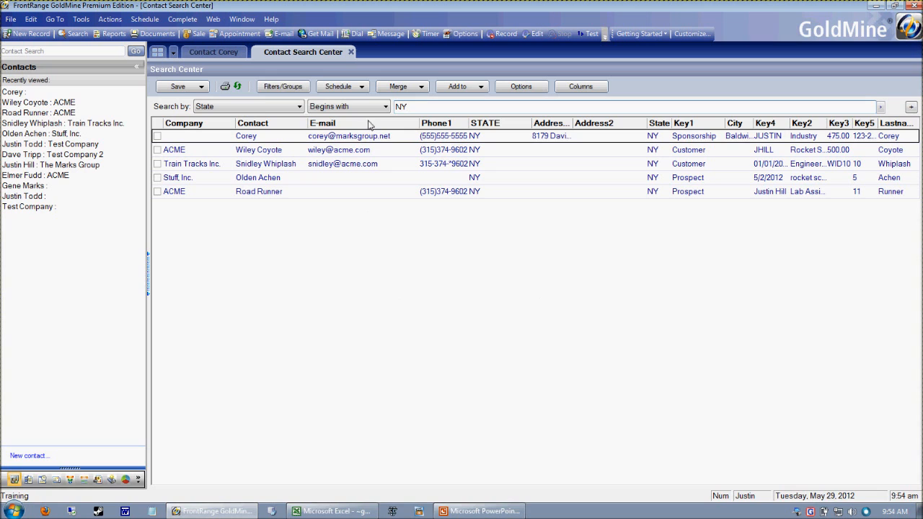
# Search for contacts in every state by using the % wildcard as the State criterion
pyautogui.moveTo(441, 109); pyautogui.dragTo(342, 106)
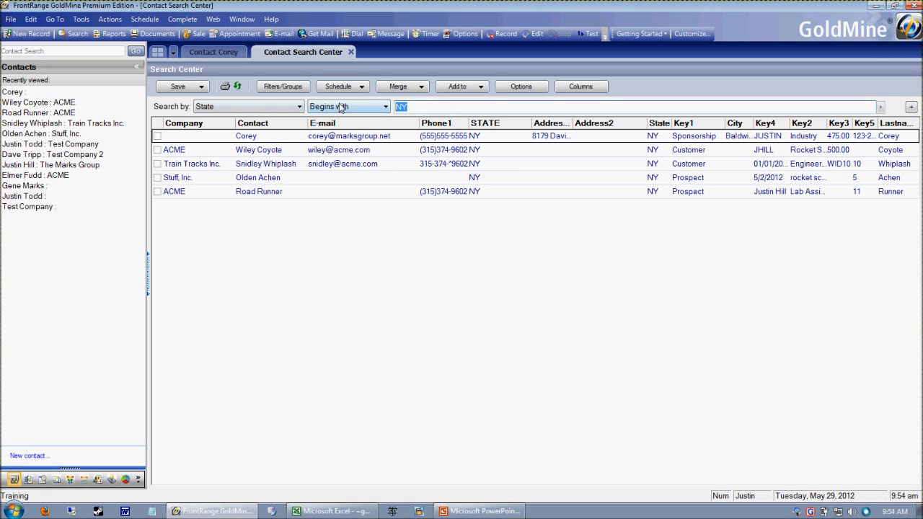
pyautogui.press('BackSpace')
pyautogui.write('%')
pyautogui.press('Return')
# Step through the wildcard search results, selecting different contacts and finishing on The Marks Group contact
pyautogui.moveTo(414, 110); pyautogui.dragTo(334, 110)
pyautogui.click(399, 167)
pyautogui.click(398, 135)
pyautogui.click(379, 155)
pyautogui.click(328, 182)
pyautogui.click(340, 262)
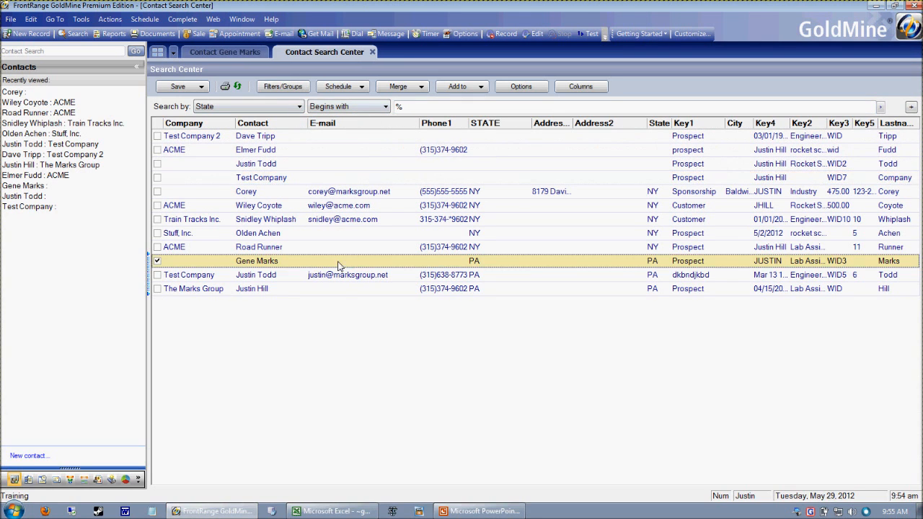
pyautogui.click(338, 290)
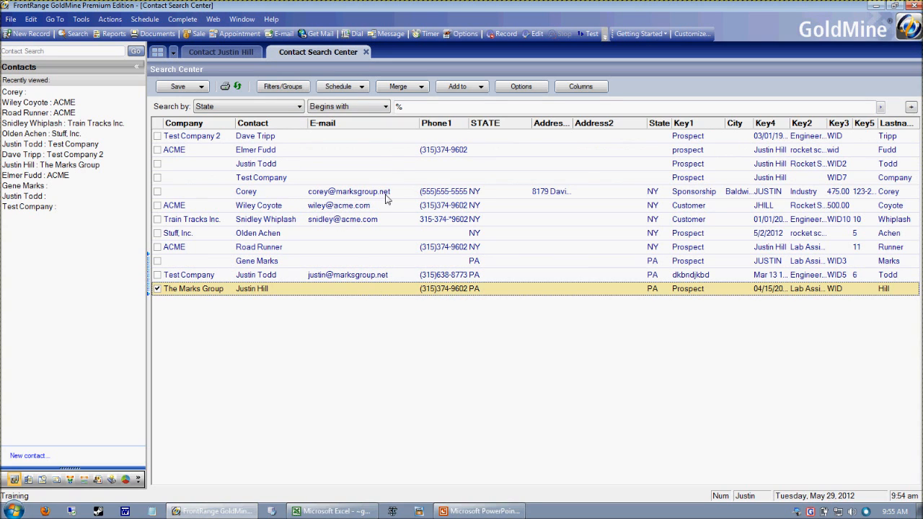
# Set the State criterion back to NY and rerun the contact search
pyautogui.moveTo(433, 107); pyautogui.dragTo(367, 110)
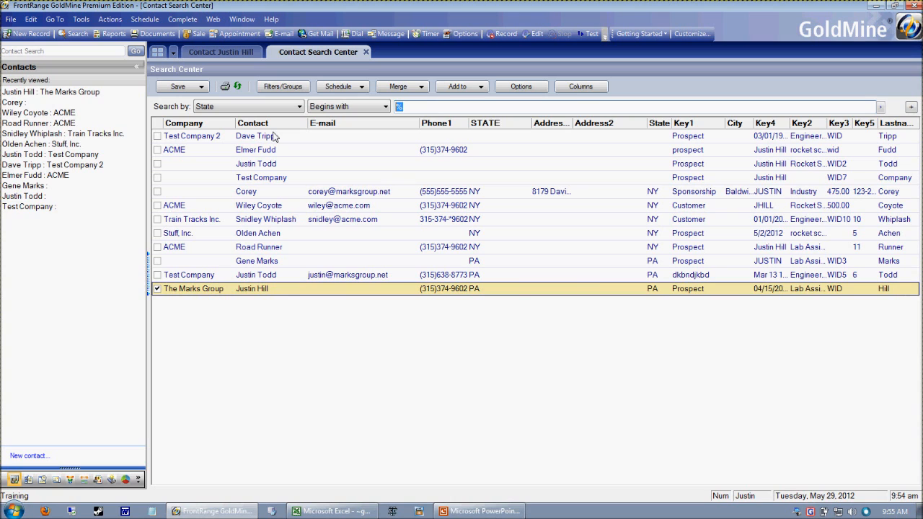
pyautogui.write('NY')
pyautogui.press('Return')
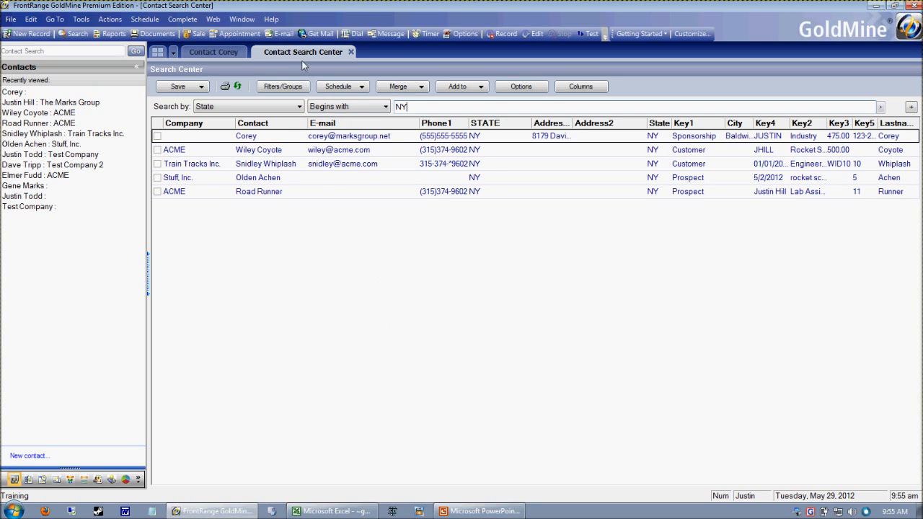
# Raise both Display limits in the System Settings, contact search records and SQL Query results, to 75000 and save them
pyautogui.click(82, 20)
pyautogui.moveTo(131, 194)
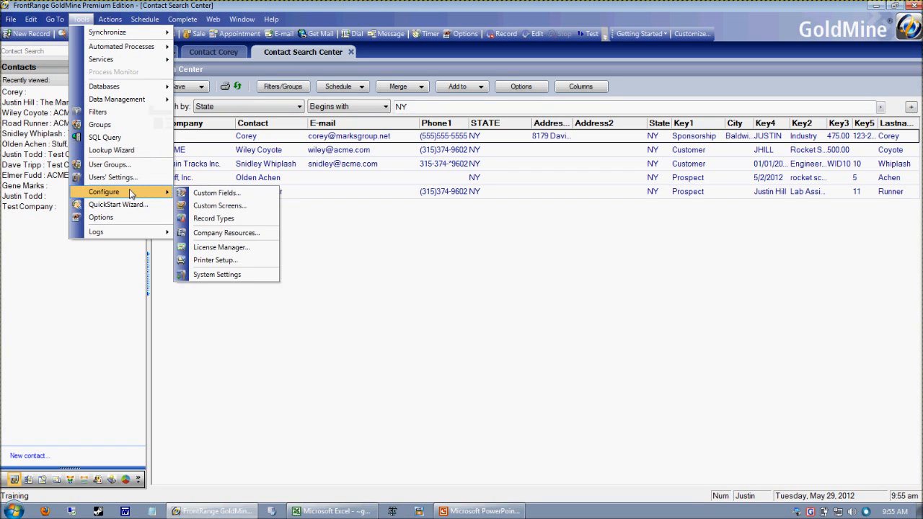
pyautogui.click(264, 275)
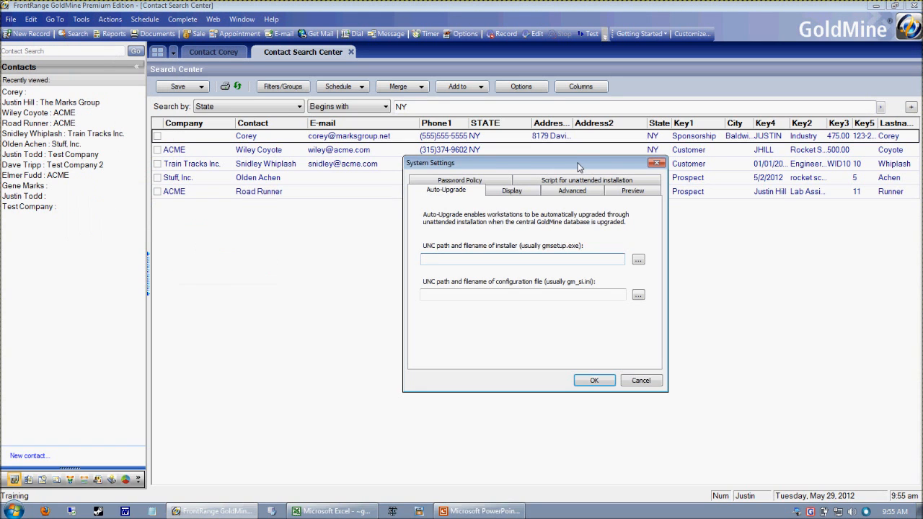
pyautogui.moveTo(579, 167); pyautogui.dragTo(566, 140)
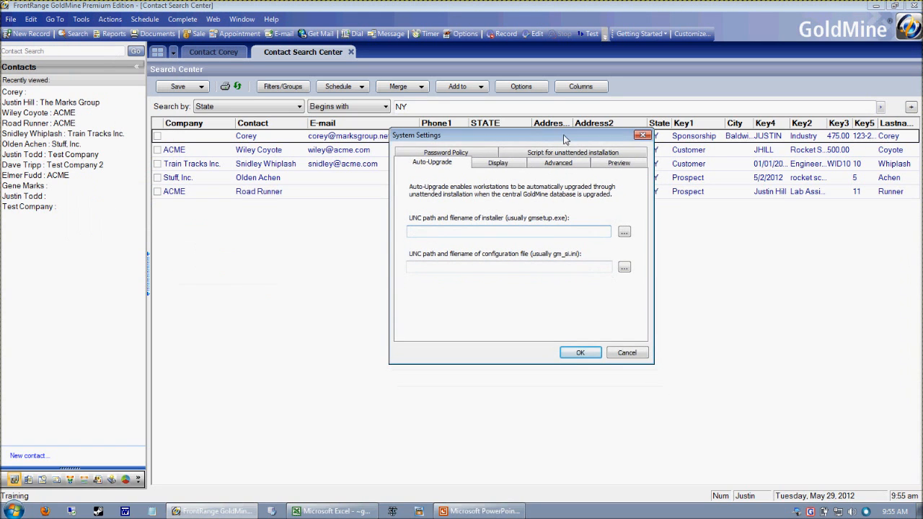
pyautogui.click(493, 167)
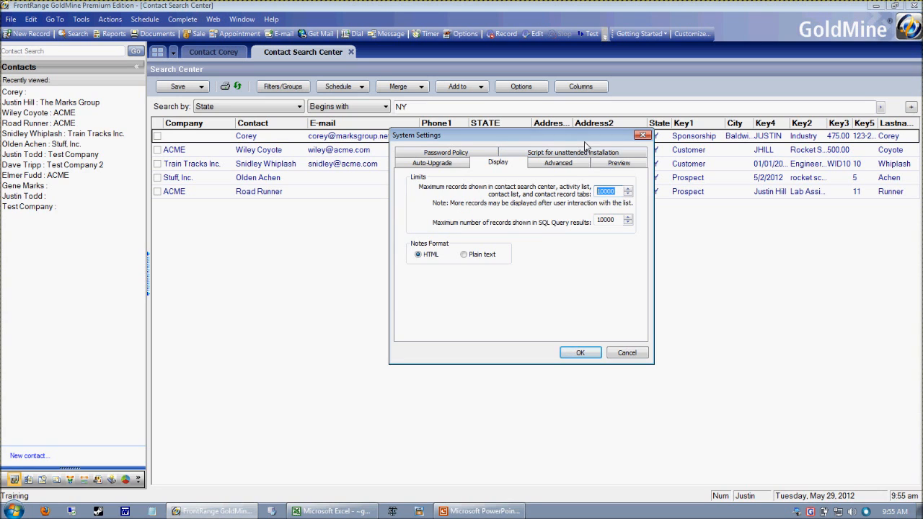
pyautogui.moveTo(586, 140); pyautogui.dragTo(572, 138)
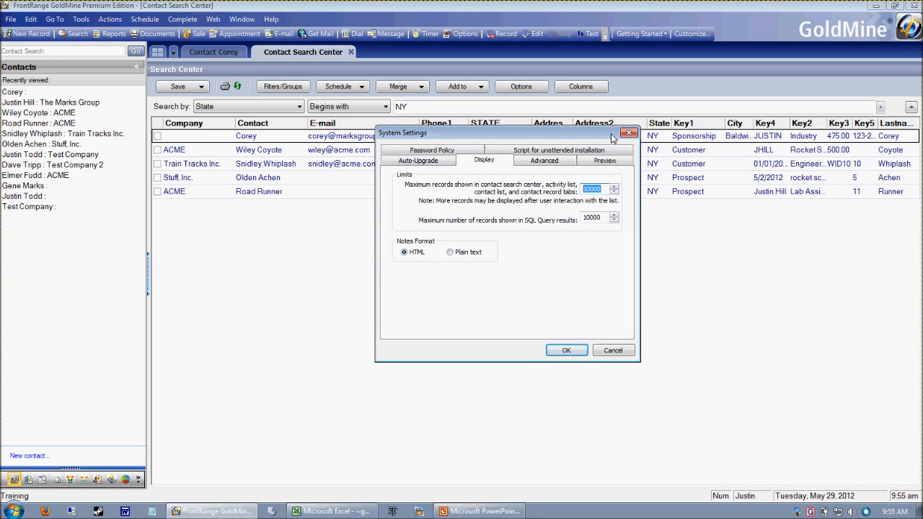
pyautogui.write('75000')
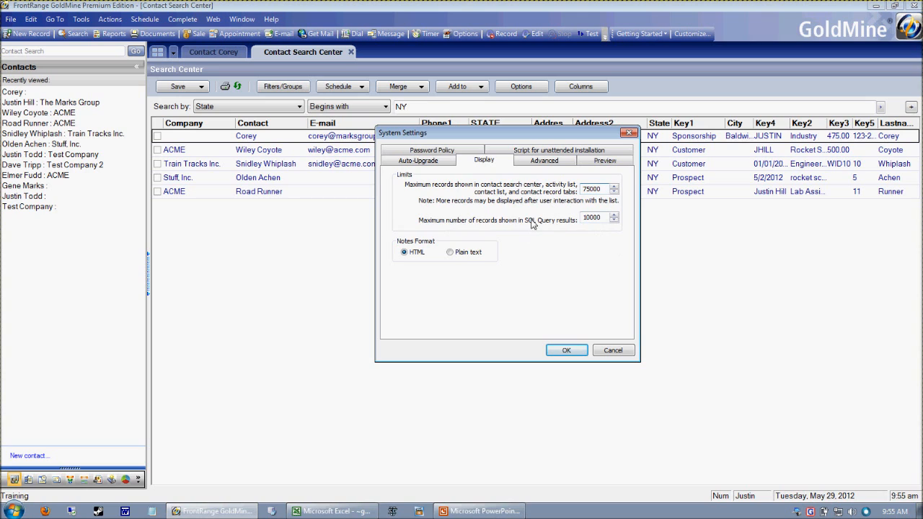
pyautogui.moveTo(603, 218); pyautogui.dragTo(548, 225)
pyautogui.write('75000')
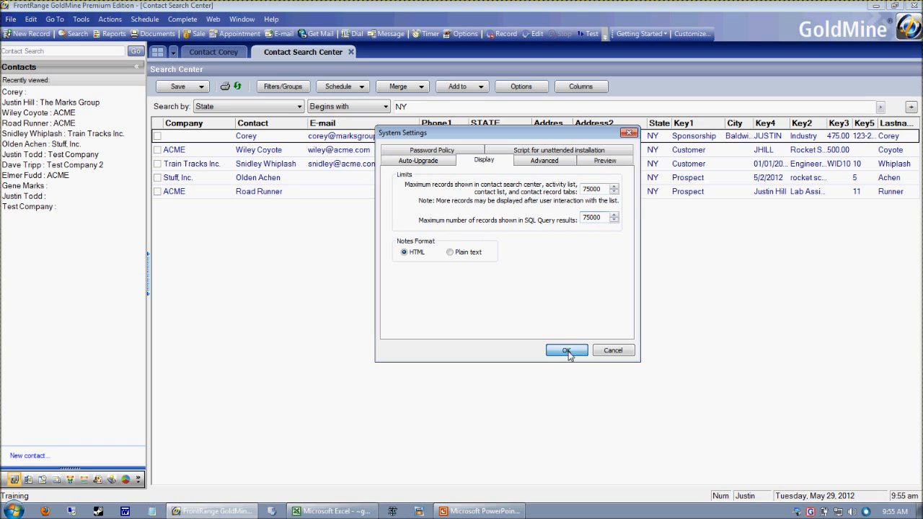
pyautogui.click(567, 351)
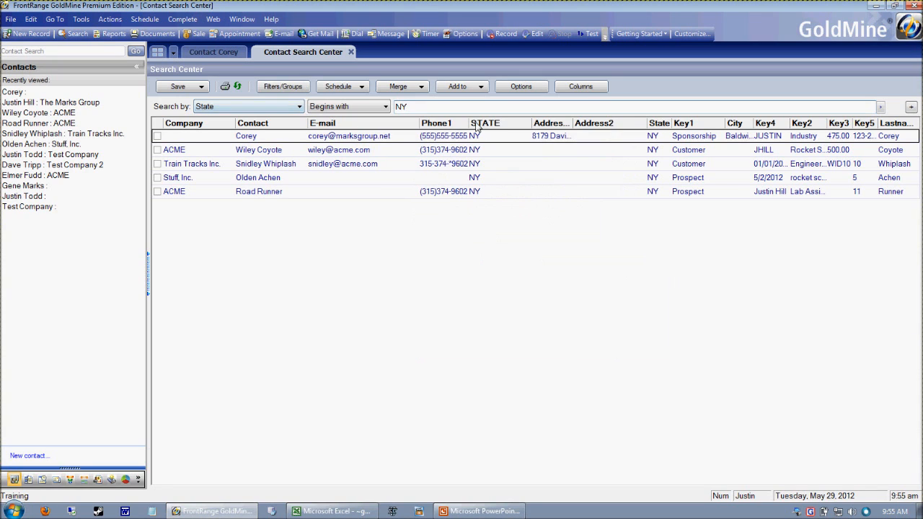
# Reopen the System Settings to check the two maximum-record Display limits, and close the dialog
pyautogui.click(439, 108)
pyautogui.click(81, 19)
pyautogui.moveTo(116, 191)
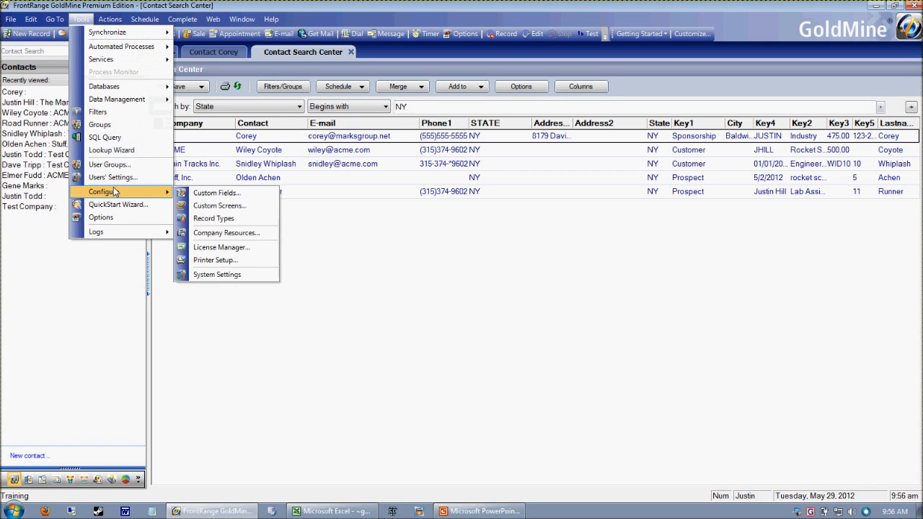
pyautogui.click(242, 274)
pyautogui.click(511, 190)
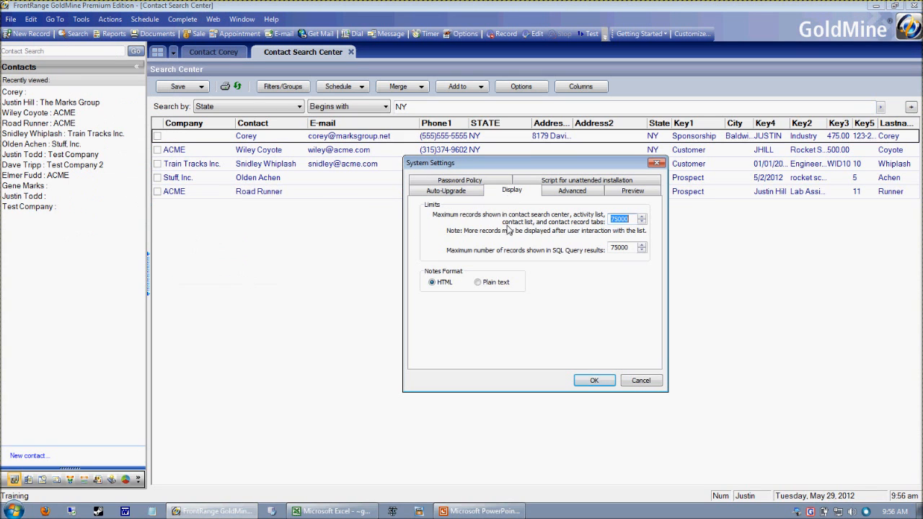
pyautogui.press('Tab')
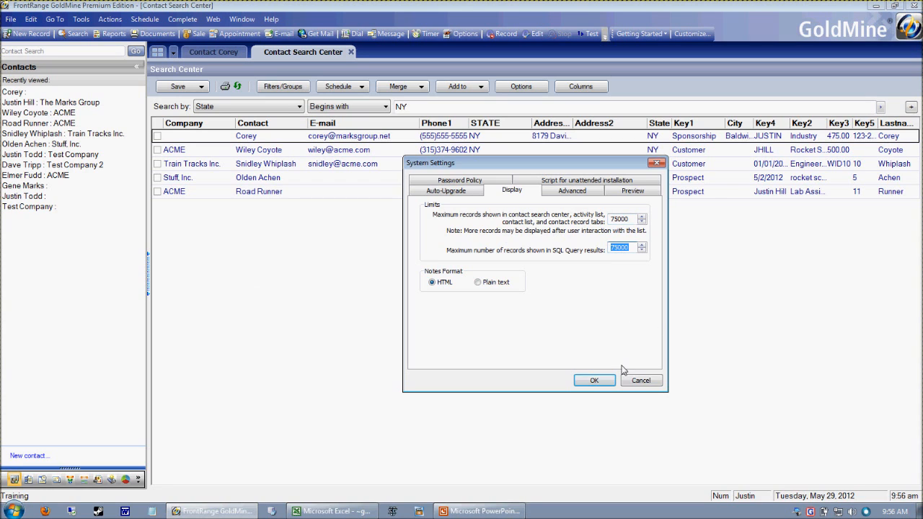
pyautogui.click(587, 380)
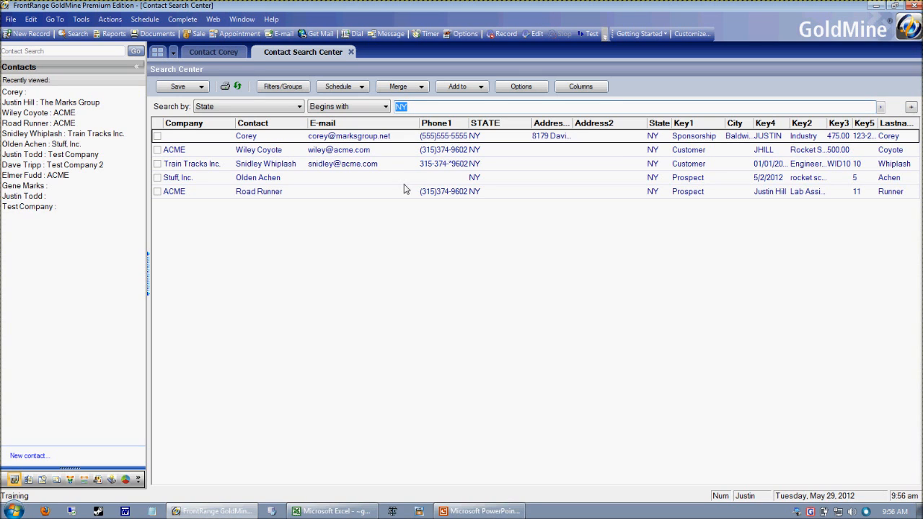
# Add three blank AND criteria rows to the contact search and remove them again
pyautogui.click(911, 106)
pyautogui.click(911, 124)
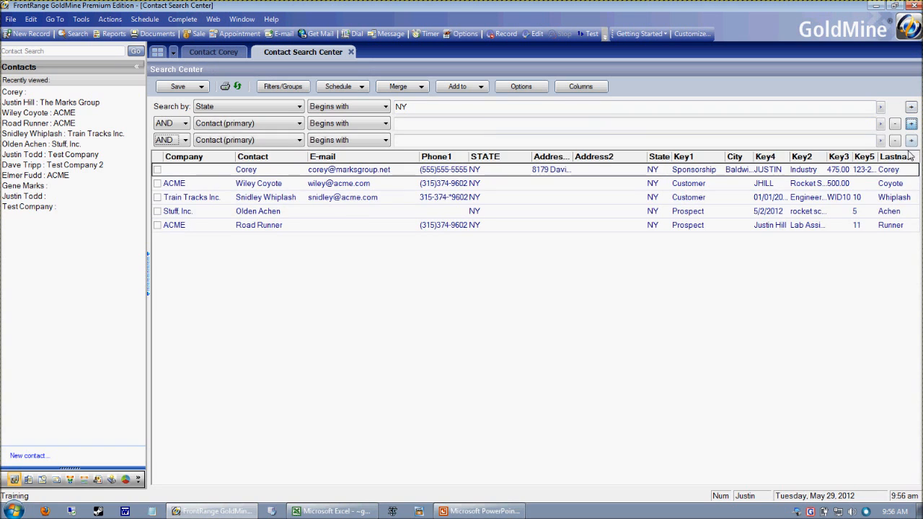
pyautogui.click(912, 140)
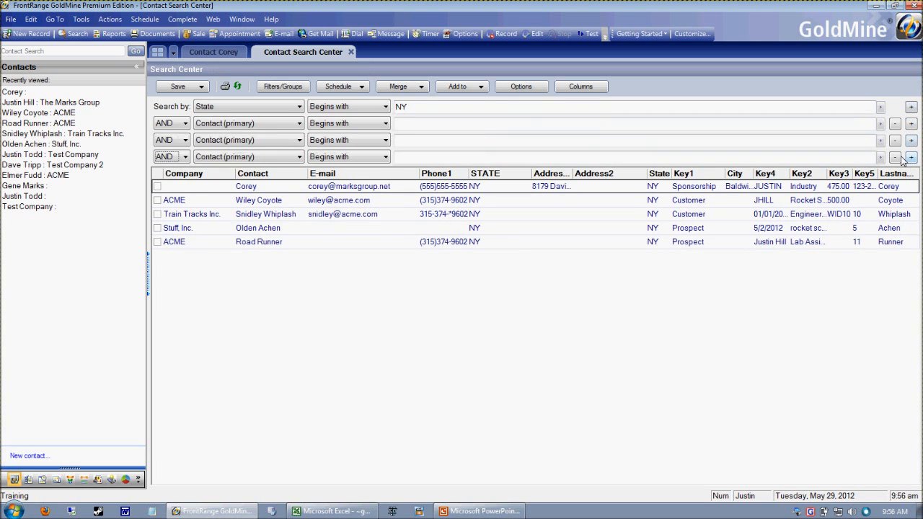
pyautogui.click(895, 156)
pyautogui.click(895, 140)
pyautogui.click(895, 123)
# Add an AND criterion for Customer Type beginning with Prospect to the NY search and run it
pyautogui.click(912, 106)
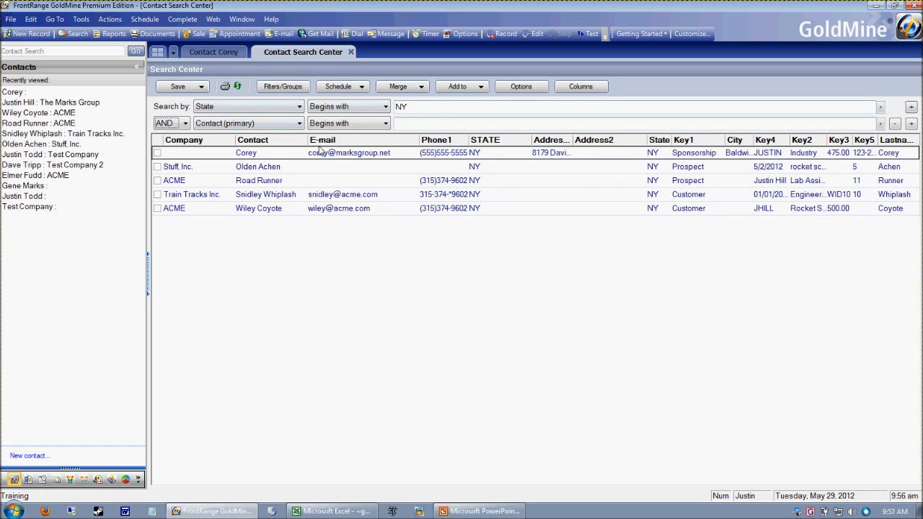
pyautogui.click(249, 124)
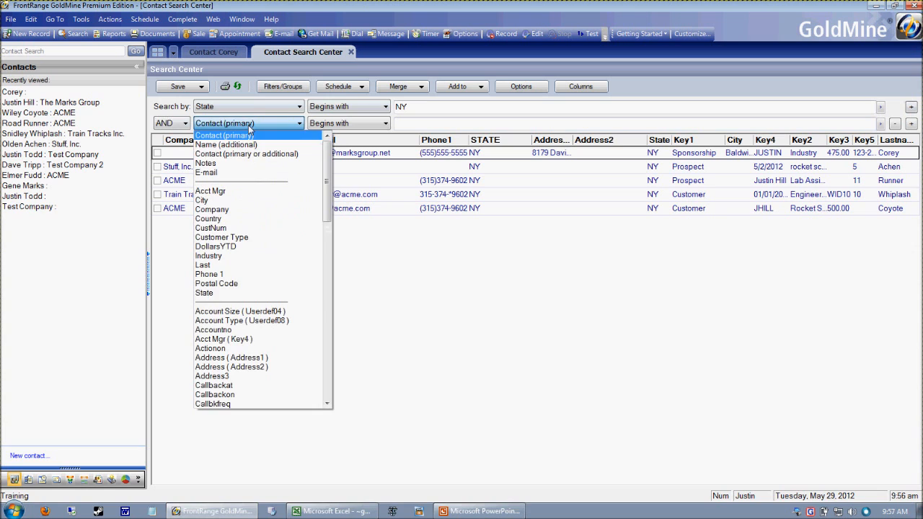
pyautogui.click(252, 244)
pyautogui.click(426, 126)
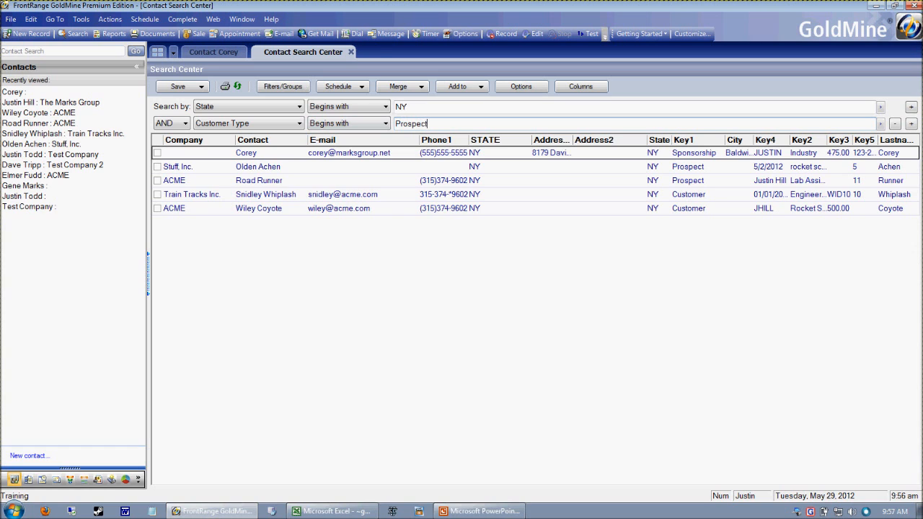
pyautogui.write('Prospect')
pyautogui.press('Return')
# Alternate between the two NY prospects in the results, finishing on the Stuff, Inc. contact
pyautogui.click(515, 171)
pyautogui.click(522, 157)
pyautogui.click(516, 169)
pyautogui.click(521, 155)
pyautogui.click(517, 169)
pyautogui.click(509, 158)
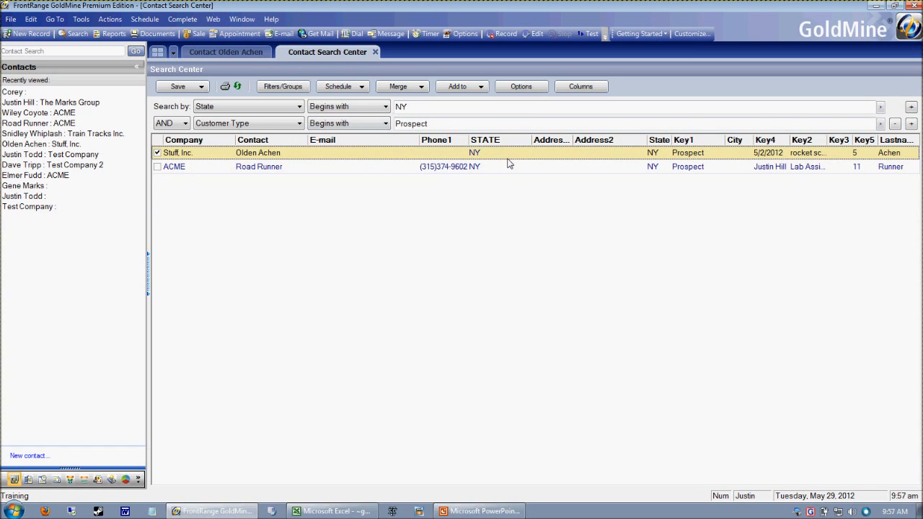
# Add three more blank criteria rows below the Customer Type criterion and remove them
pyautogui.click(911, 124)
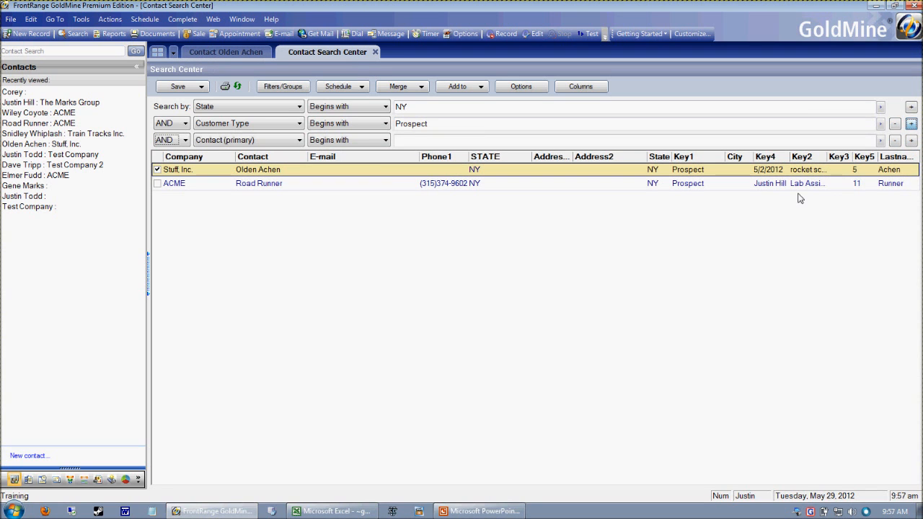
pyautogui.click(911, 141)
pyautogui.click(911, 156)
pyautogui.click(895, 174)
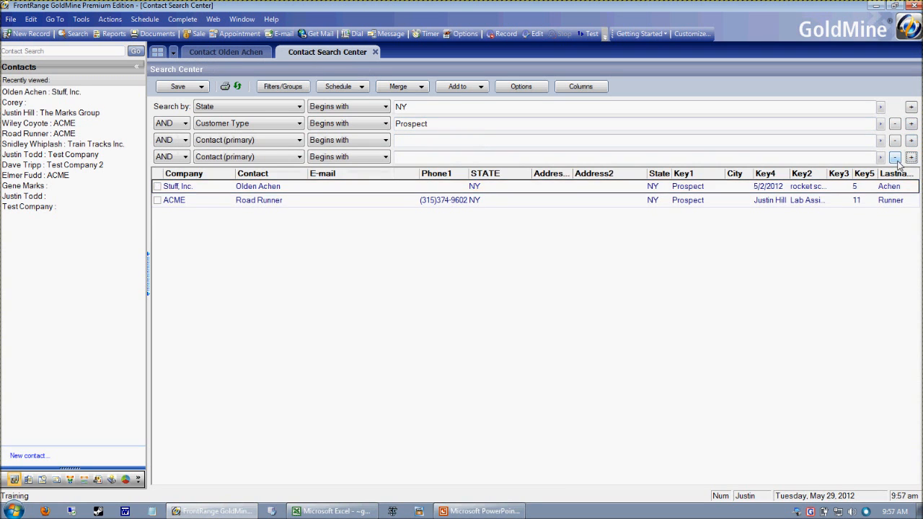
pyautogui.click(894, 157)
pyautogui.click(895, 140)
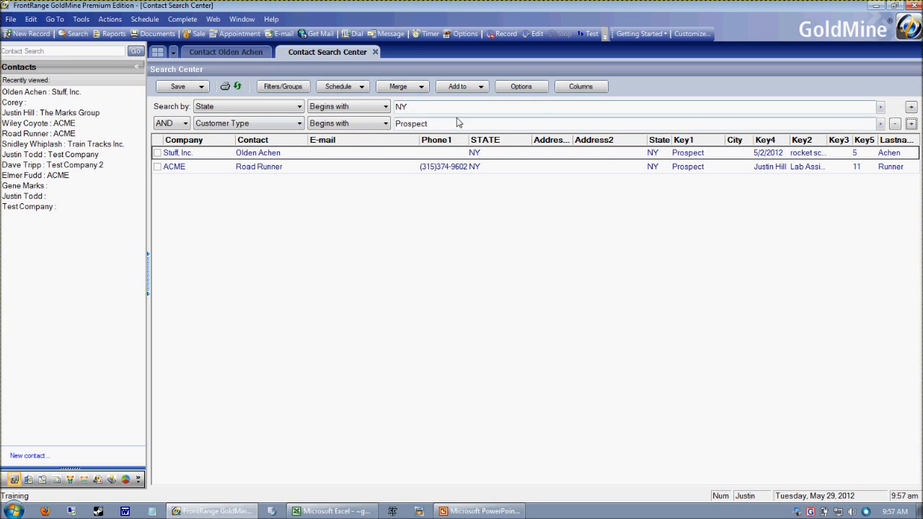
# Narrow the NY prospect search with an AND criterion for Company beginning with ACME, run it, and remove that criterion again
pyautogui.click(911, 123)
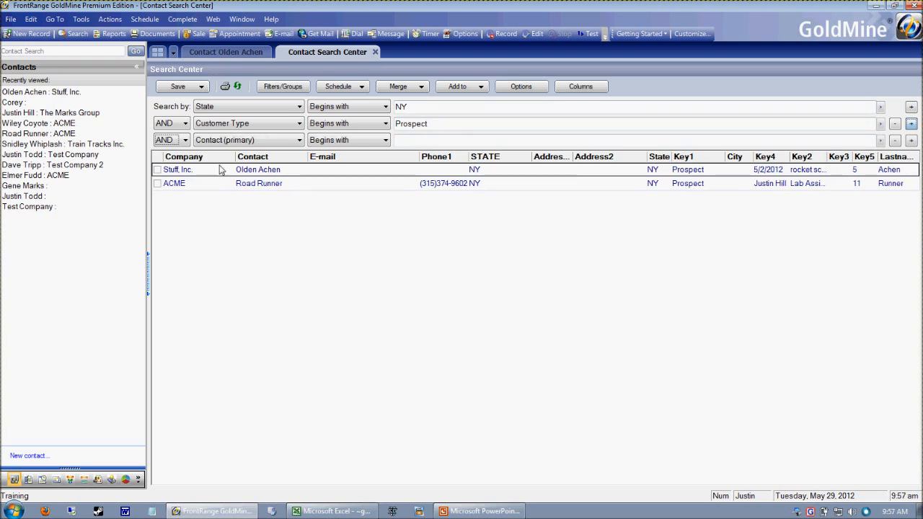
pyautogui.click(297, 140)
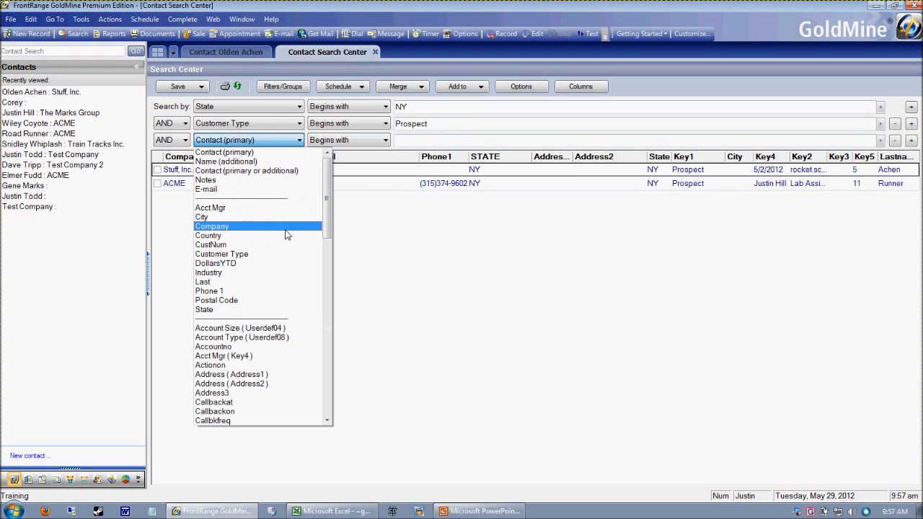
pyautogui.click(284, 227)
pyautogui.click(435, 142)
pyautogui.write('ACME')
pyautogui.press('Return')
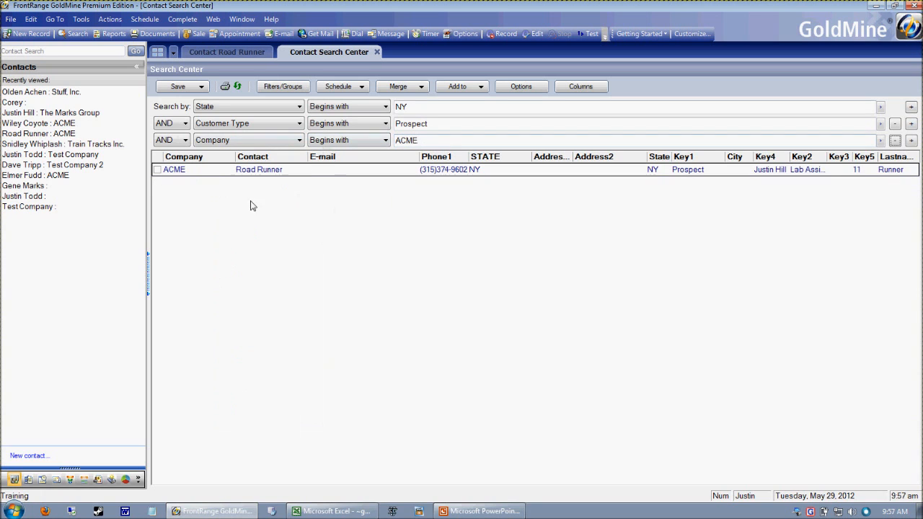
pyautogui.click(308, 173)
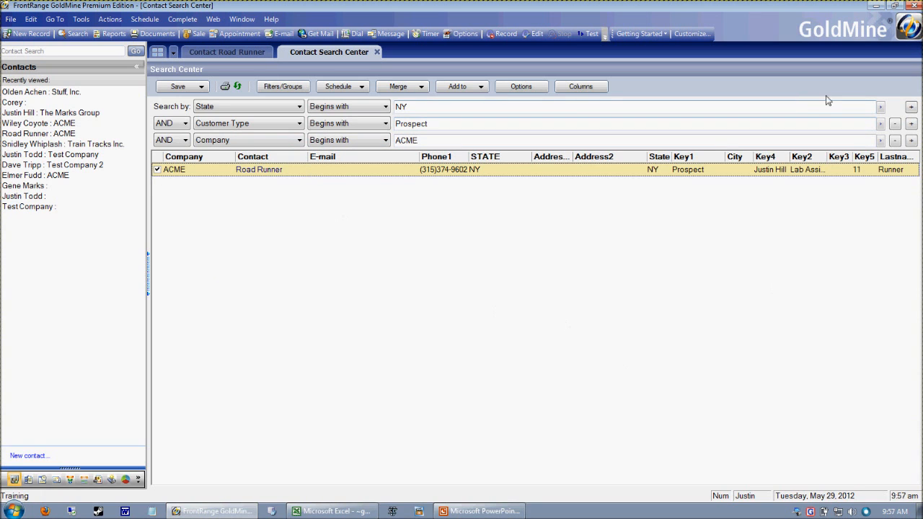
pyautogui.click(895, 140)
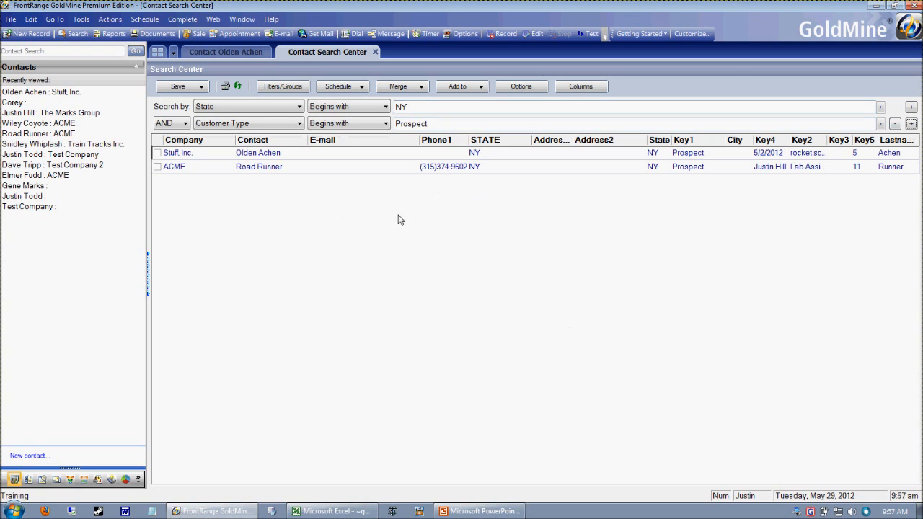
# Output the NY prospect search results to Excel, switch to the exported workbook to view it, and close it
pyautogui.rightClick(435, 170)
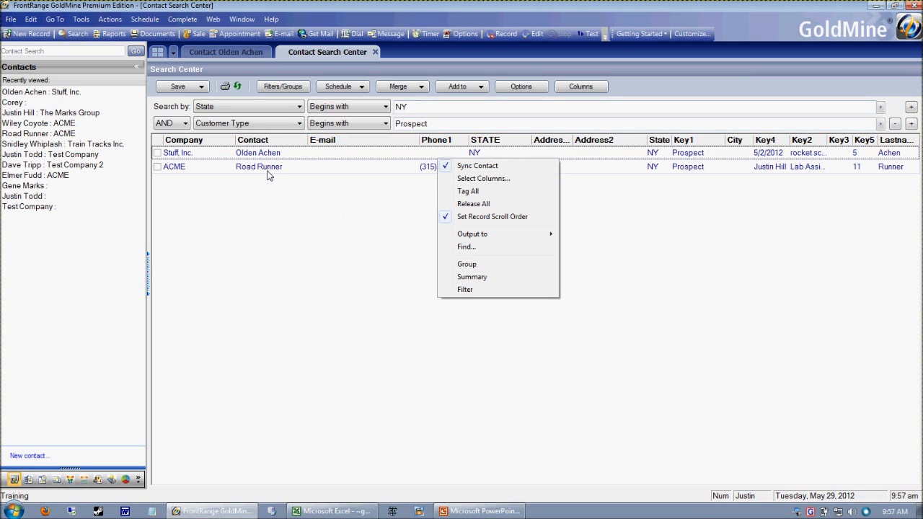
pyautogui.click(318, 198)
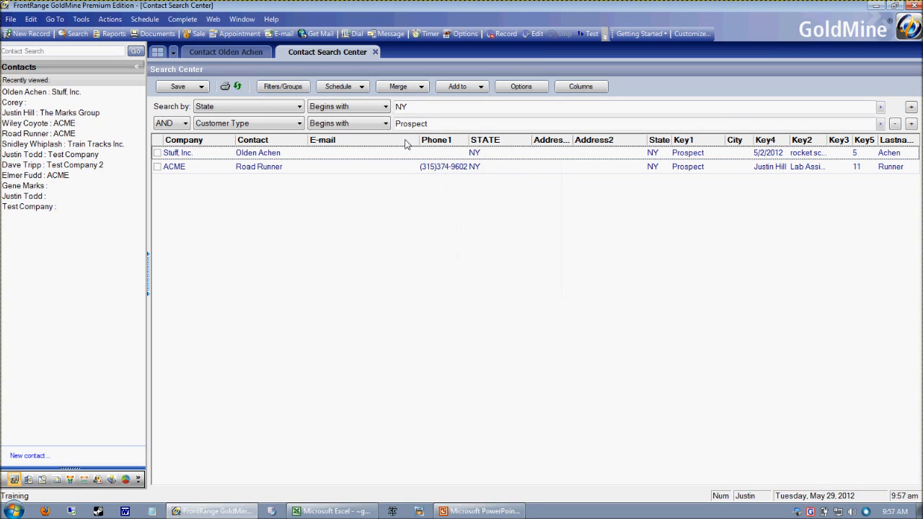
pyautogui.rightClick(491, 174)
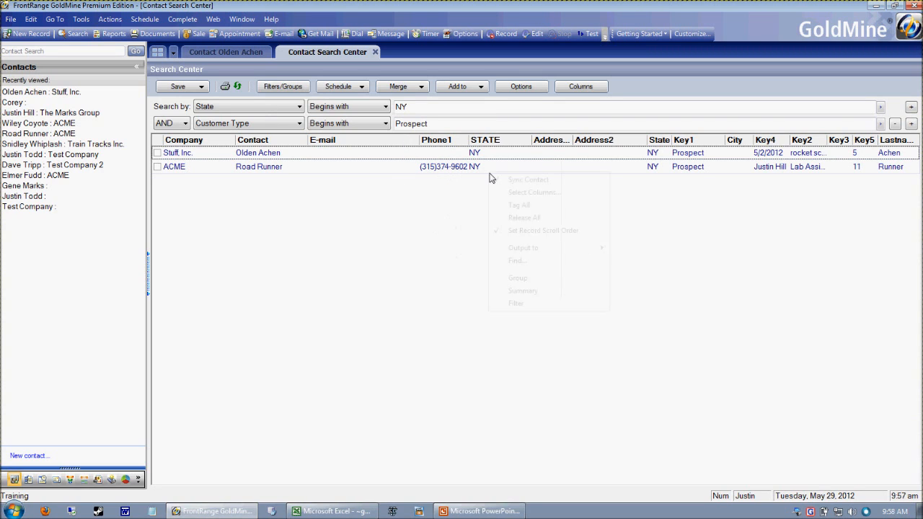
pyautogui.moveTo(570, 248)
pyautogui.click(638, 275)
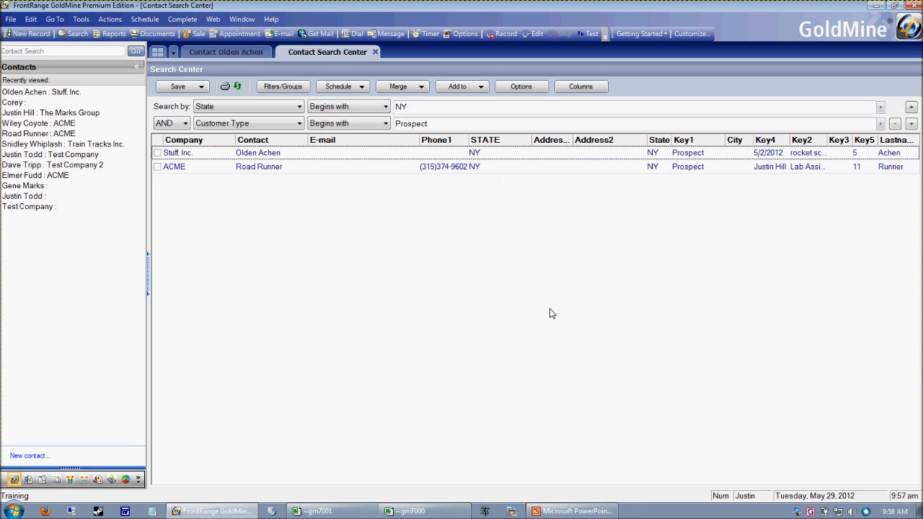
pyautogui.click(435, 507)
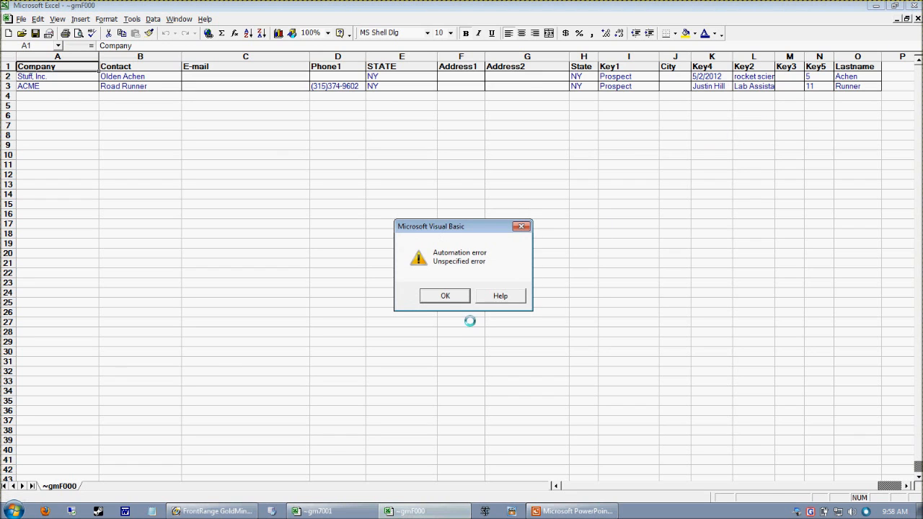
pyautogui.click(441, 296)
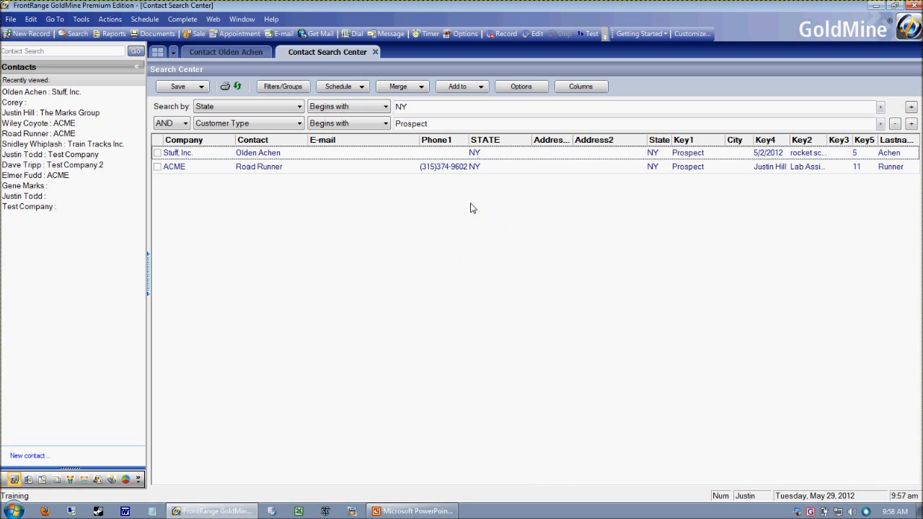
# Remove Phone1, Address1 and Address2 from the selected columns of the search results
pyautogui.click(577, 88)
pyautogui.moveTo(319, 154); pyautogui.dragTo(632, 157)
pyautogui.moveTo(577, 150); pyautogui.dragTo(547, 172)
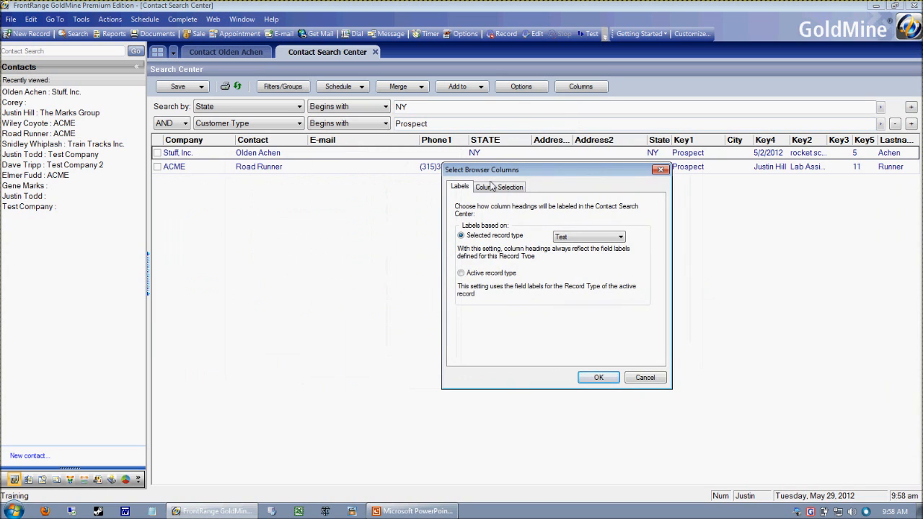
pyautogui.click(490, 187)
pyautogui.moveTo(551, 168); pyautogui.dragTo(572, 138)
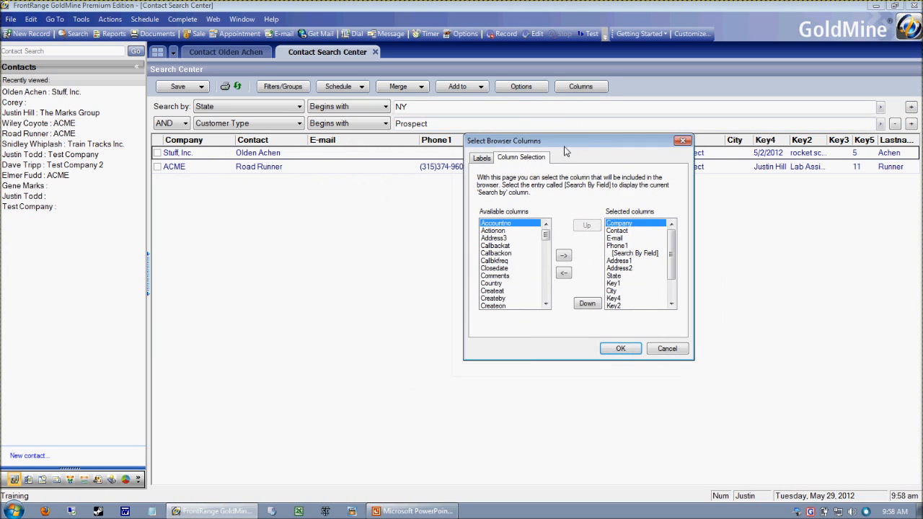
pyautogui.click(504, 283)
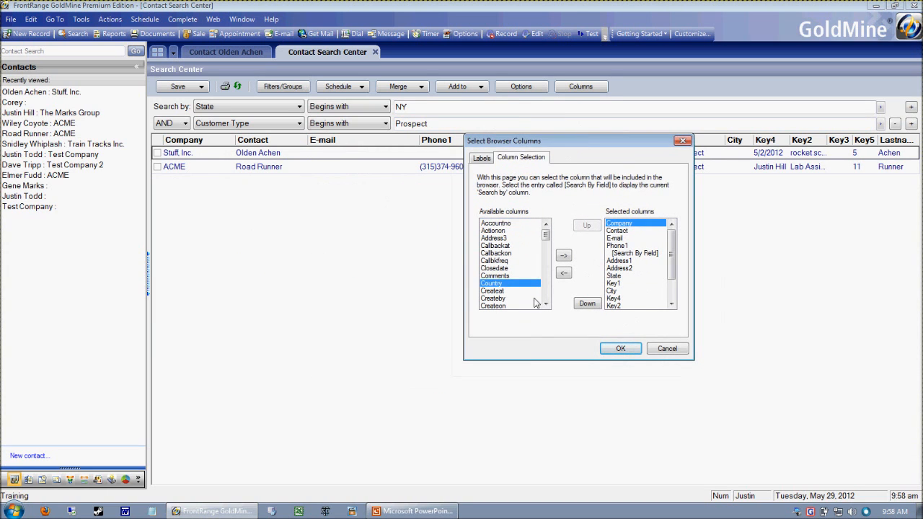
pyautogui.moveTo(546, 235); pyautogui.dragTo(613, 259)
pyautogui.click(629, 247)
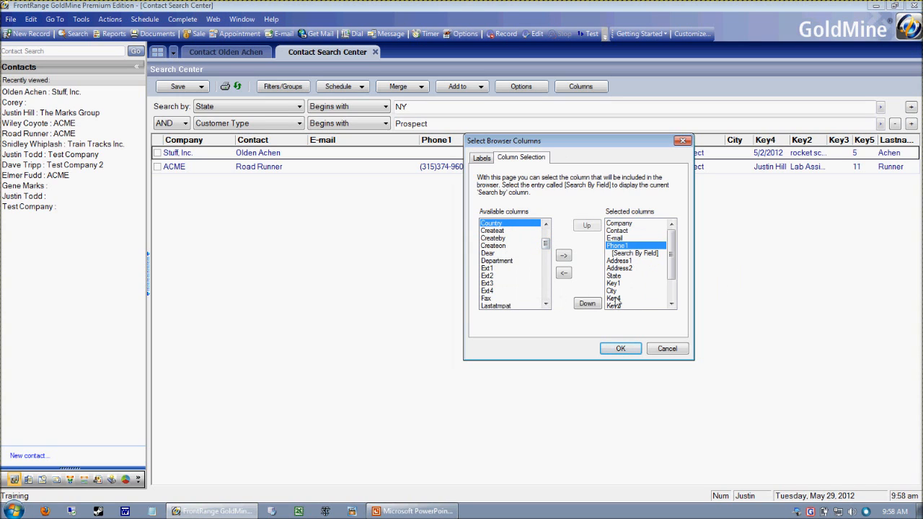
pyautogui.click(565, 272)
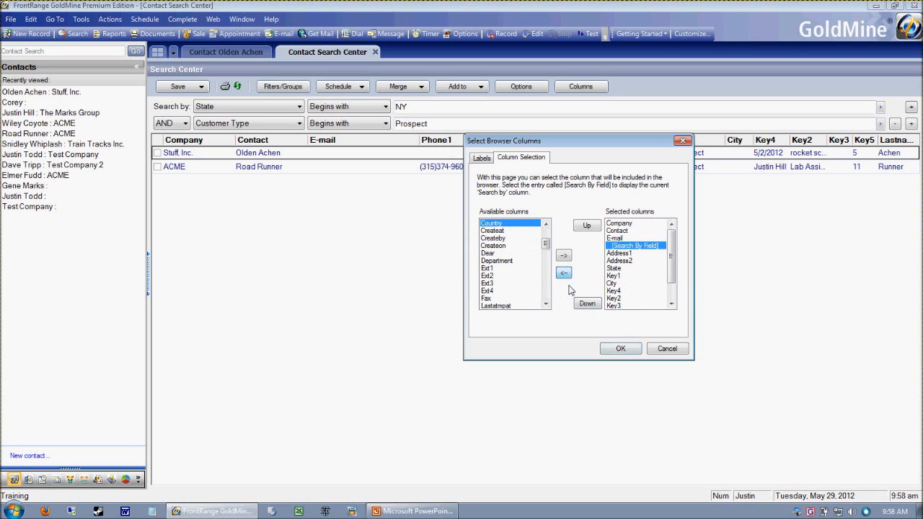
pyautogui.click(635, 255)
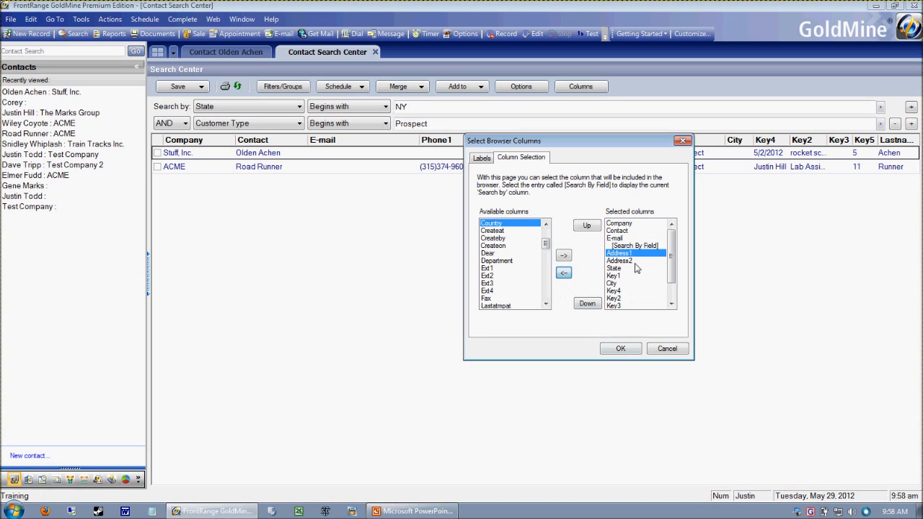
pyautogui.click(564, 273)
pyautogui.click(566, 274)
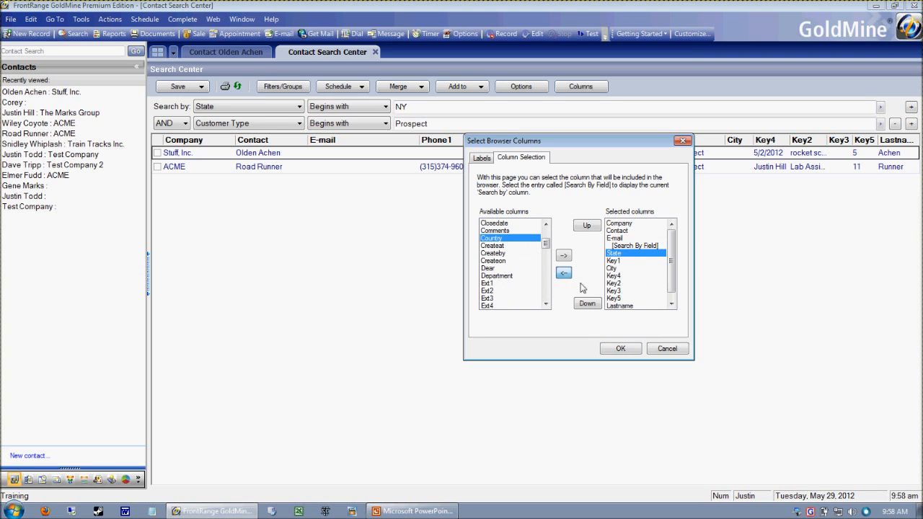
# Move the City column up to directly below State and apply the new column selection to the search results
pyautogui.click(613, 268)
pyautogui.click(626, 254)
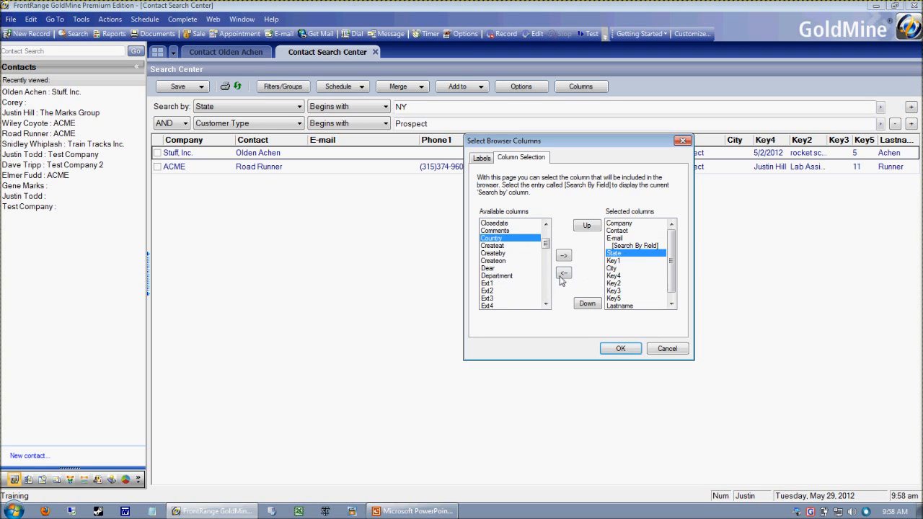
pyautogui.click(619, 269)
pyautogui.click(586, 225)
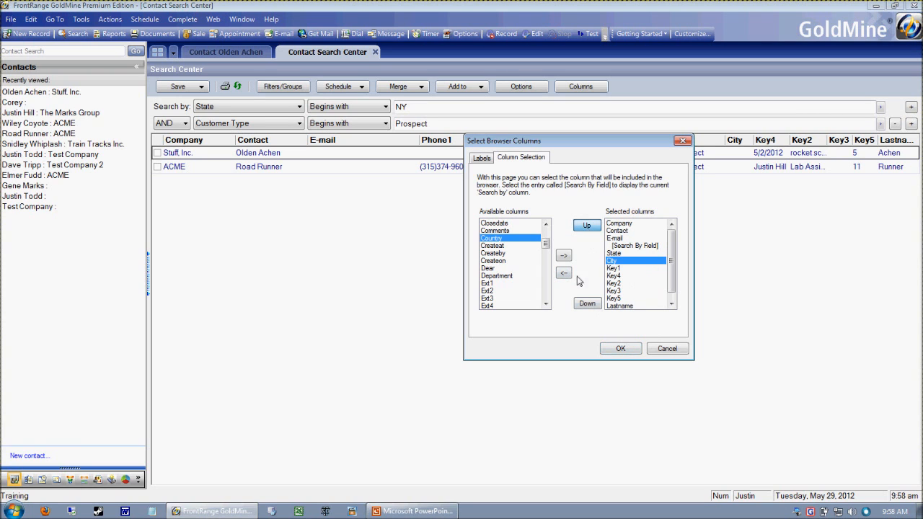
pyautogui.click(635, 270)
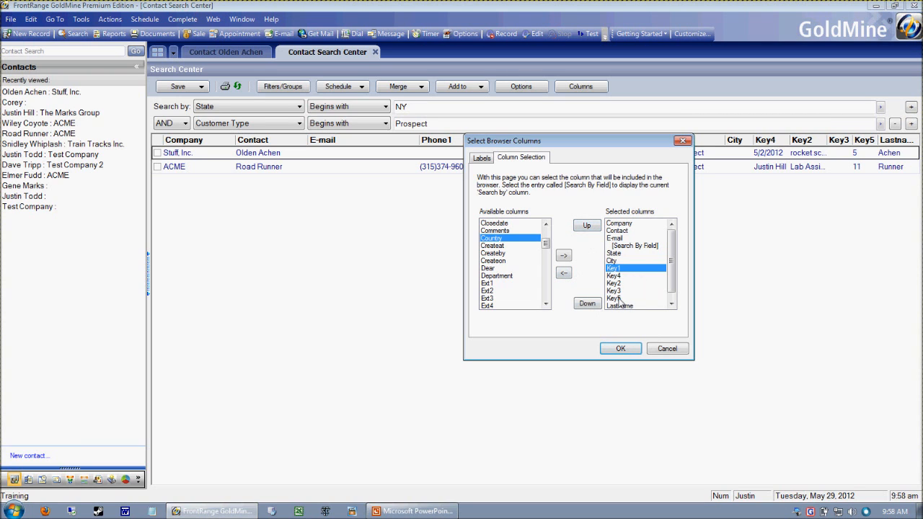
pyautogui.click(620, 350)
pyautogui.moveTo(492, 140); pyautogui.dragTo(456, 140)
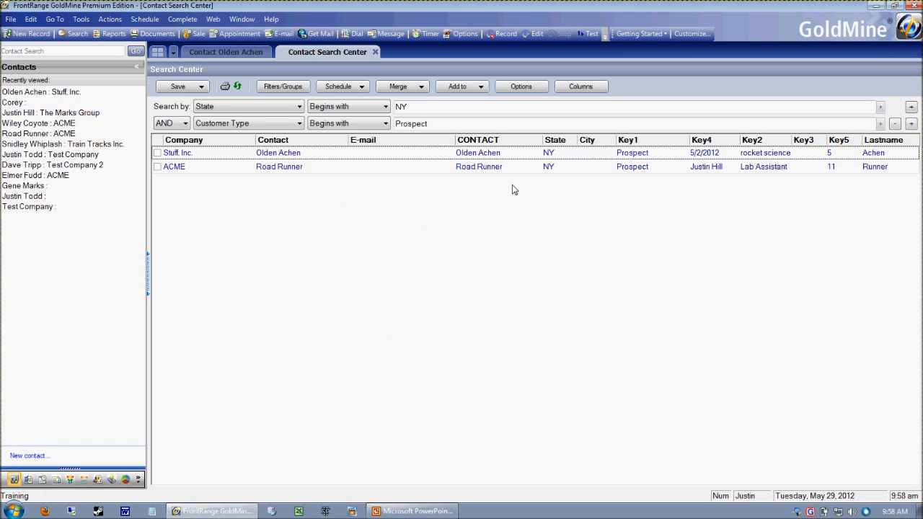
pyautogui.rightClick(549, 166)
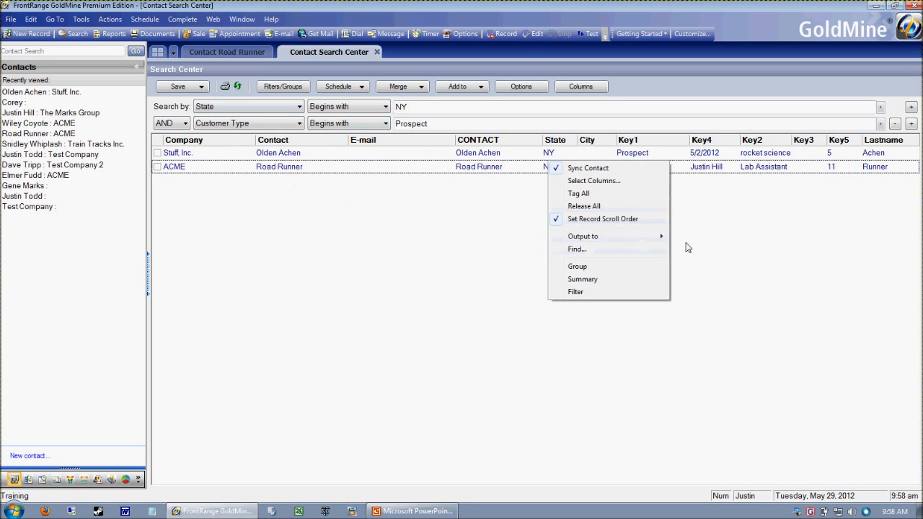
pyautogui.click(407, 310)
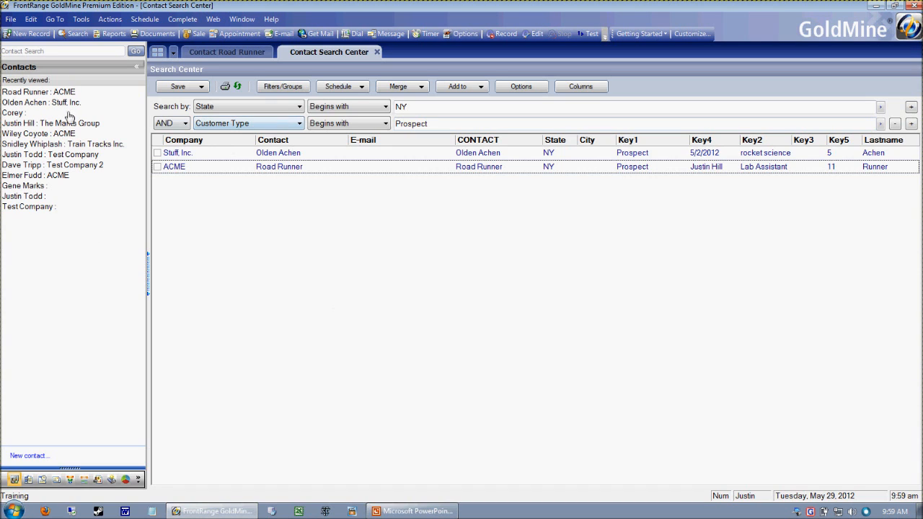
pyautogui.click(207, 90)
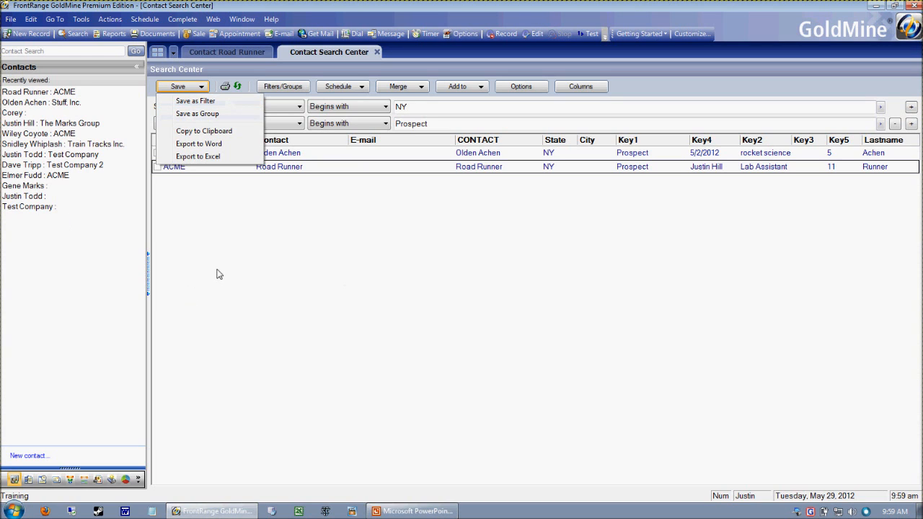
pyautogui.click(337, 258)
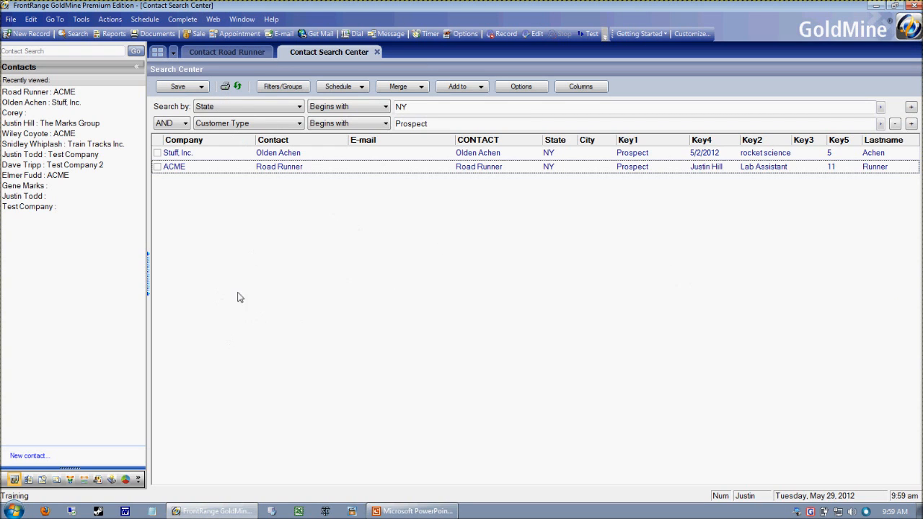
# Show the saved filters and groups beside the search results and preview the Prospects filter without applying a limit
pyautogui.click(291, 90)
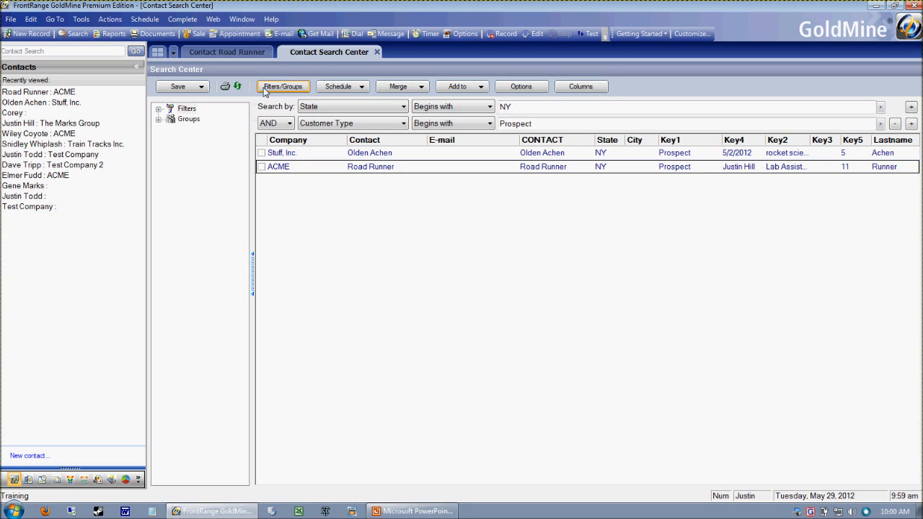
pyautogui.click(159, 111)
pyautogui.click(158, 160)
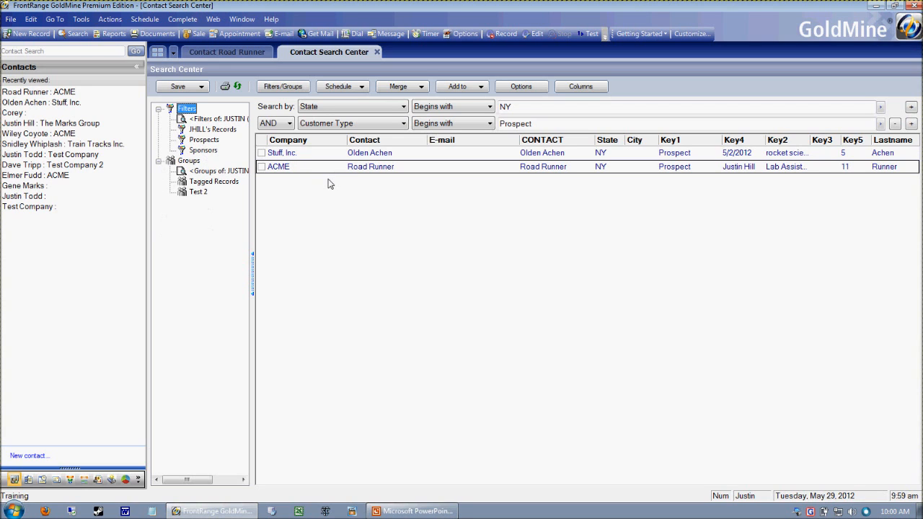
pyautogui.click(204, 140)
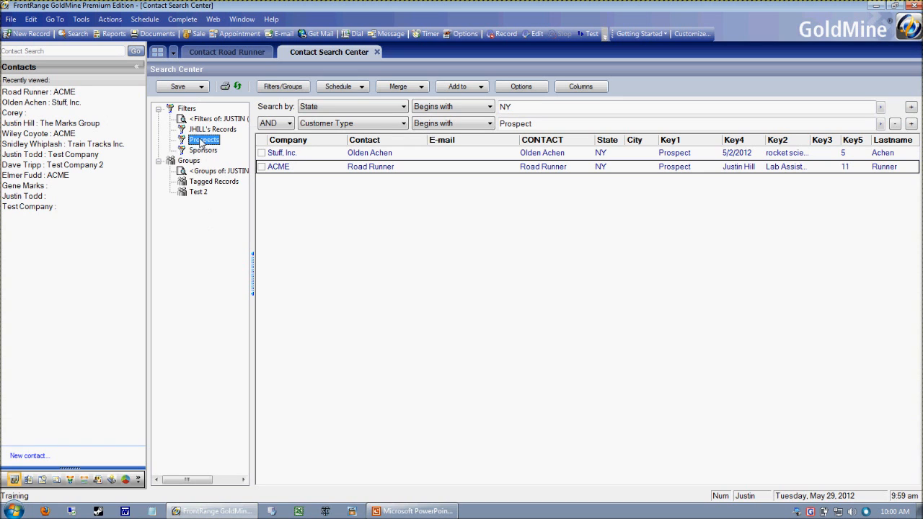
pyautogui.moveTo(553, 218); pyautogui.dragTo(437, 170)
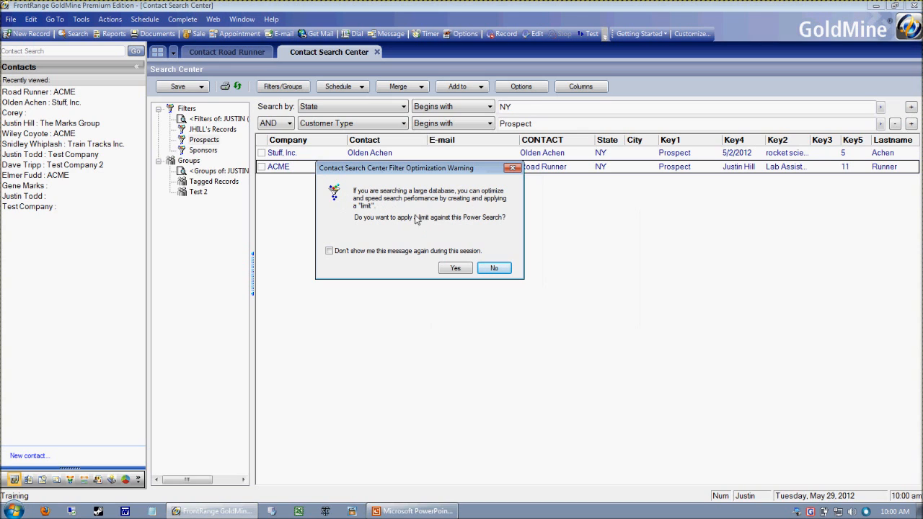
pyautogui.click(490, 269)
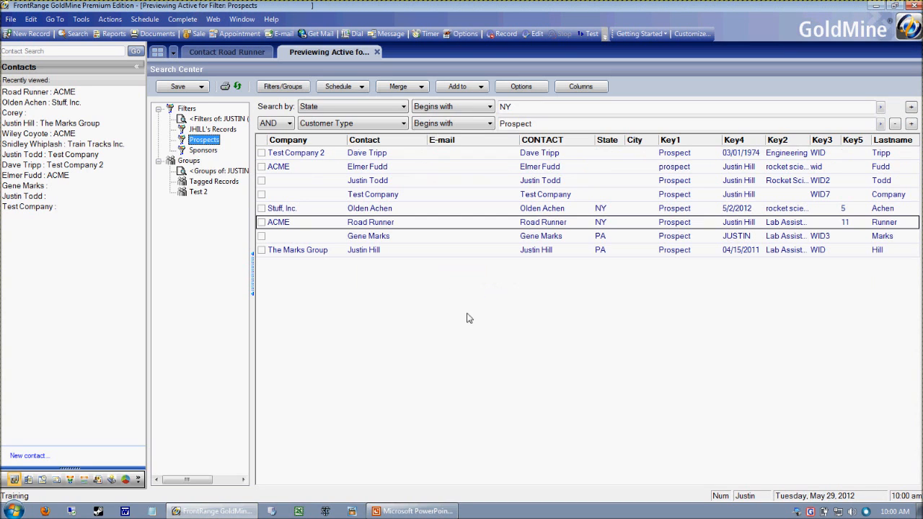
# Preview the Sponsors filter and return to the Prospects filter, declining the search limit each time
pyautogui.click(205, 151)
pyautogui.click(597, 317)
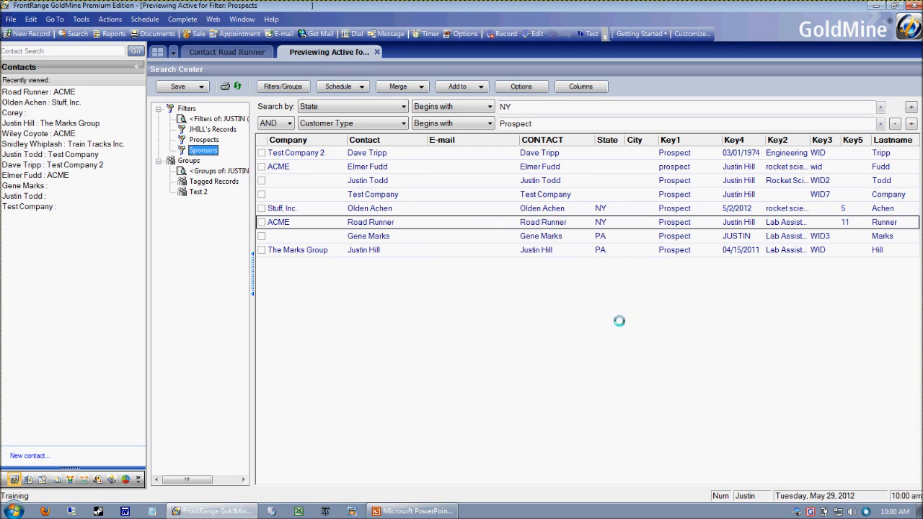
pyautogui.click(207, 151)
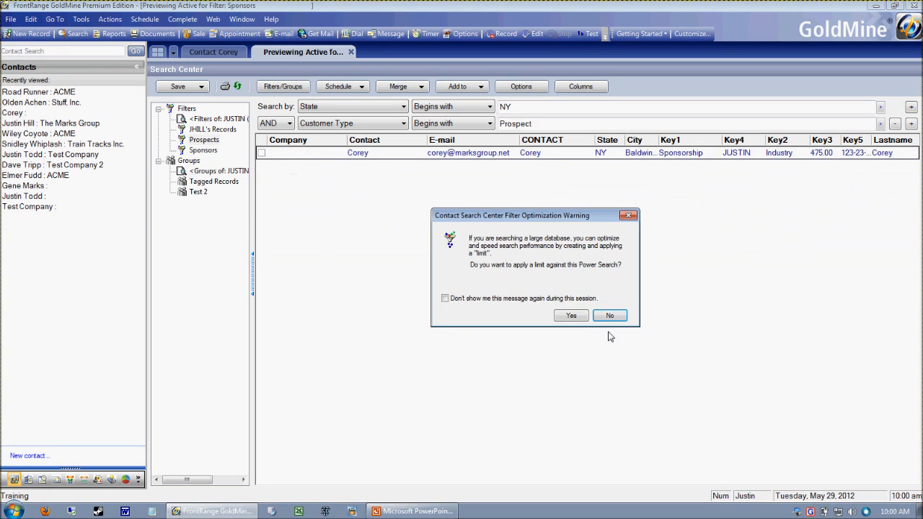
pyautogui.click(610, 317)
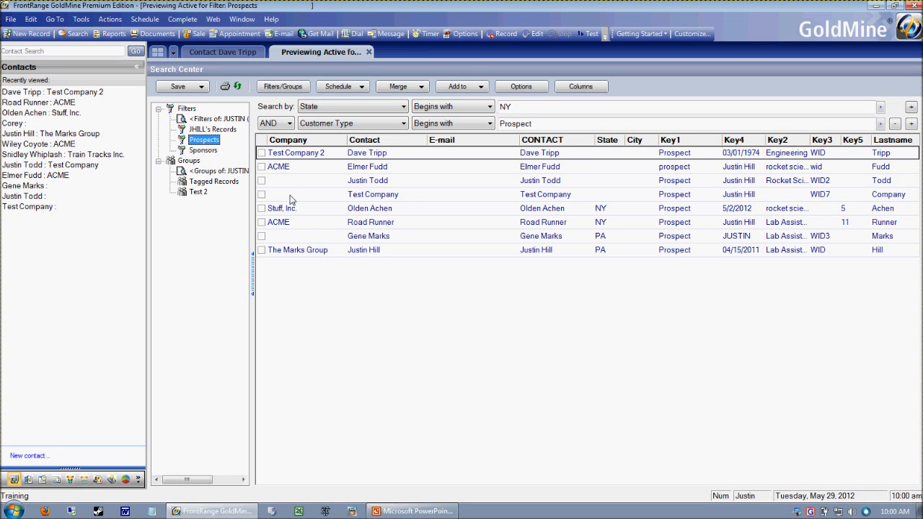
# Hide the list of filters and groups and close the contact search
pyautogui.click(258, 285)
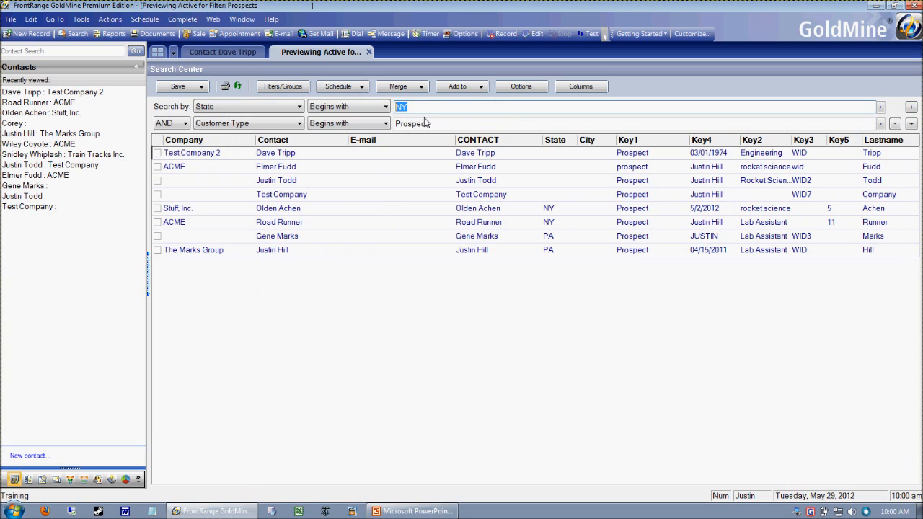
pyautogui.click(369, 52)
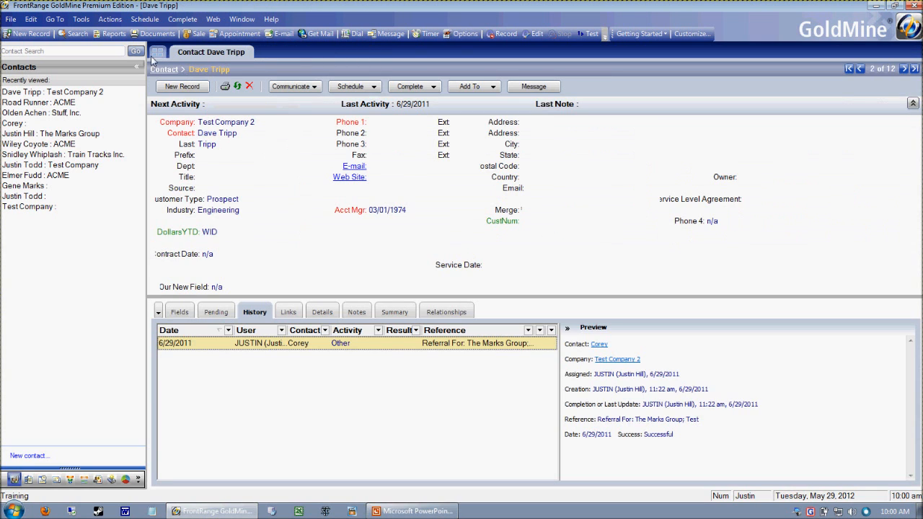
# Open a new contact search and find the contacts whose State begins with NY
pyautogui.click(74, 33)
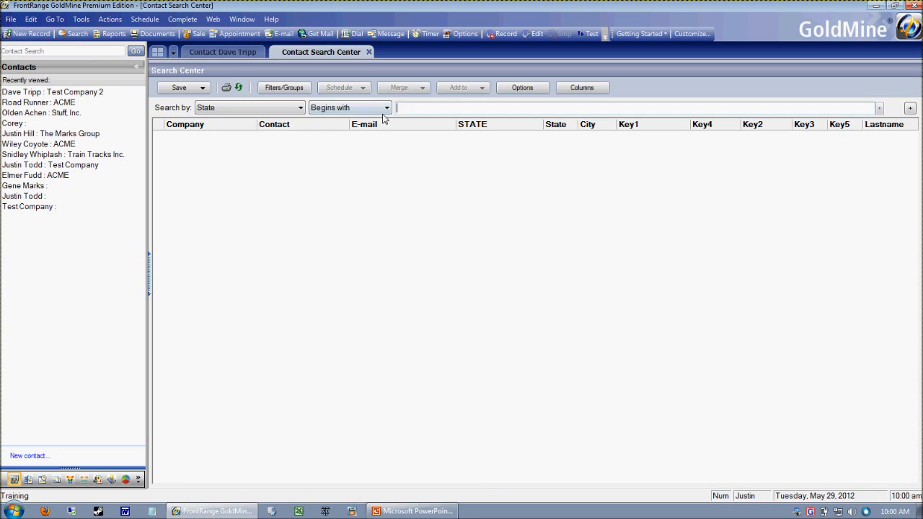
pyautogui.write('NY')
pyautogui.press('Return')
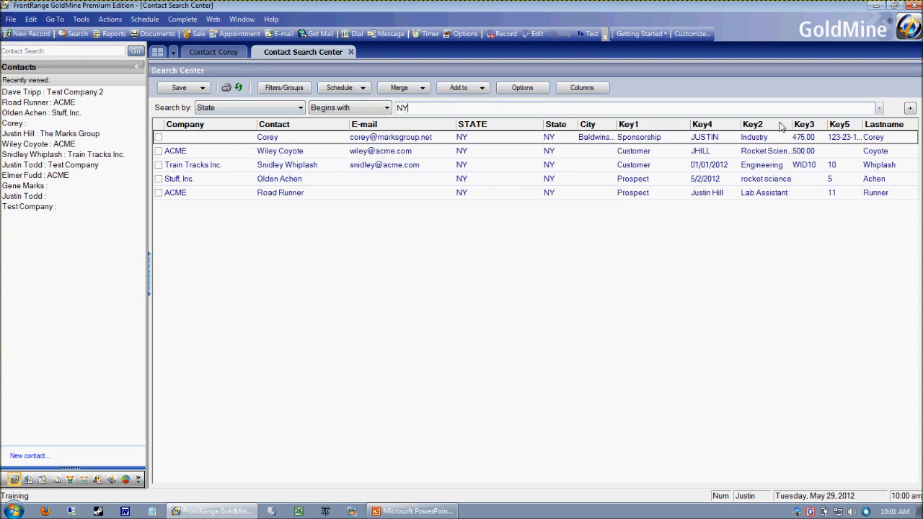
# Add a second AND criterion to the search requiring Customer Type (Key1) to begin with Prospect
pyautogui.click(911, 107)
pyautogui.click(225, 124)
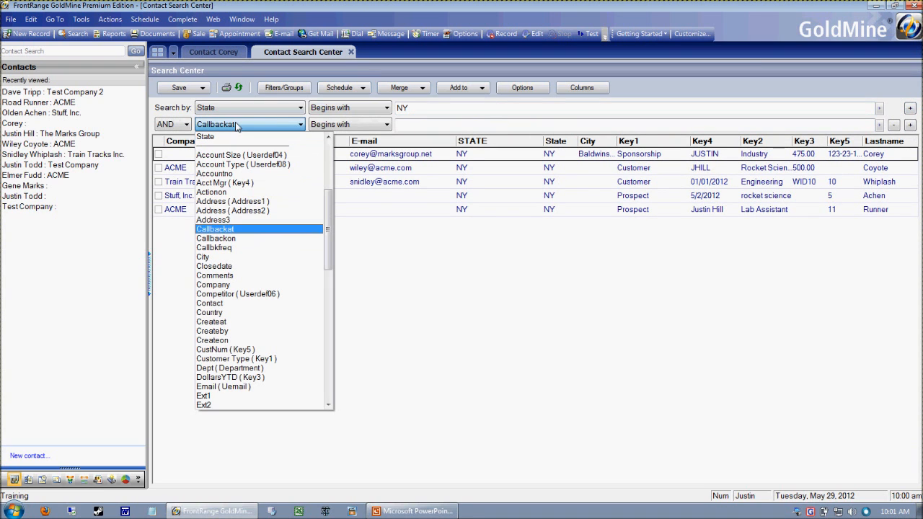
pyautogui.press('Down')
pyautogui.press('Down')
pyautogui.press('Down')
pyautogui.press('Down')
pyautogui.press('Down')
pyautogui.press('Down')
pyautogui.press('Down')
pyautogui.press('Down')
pyautogui.press('Down')
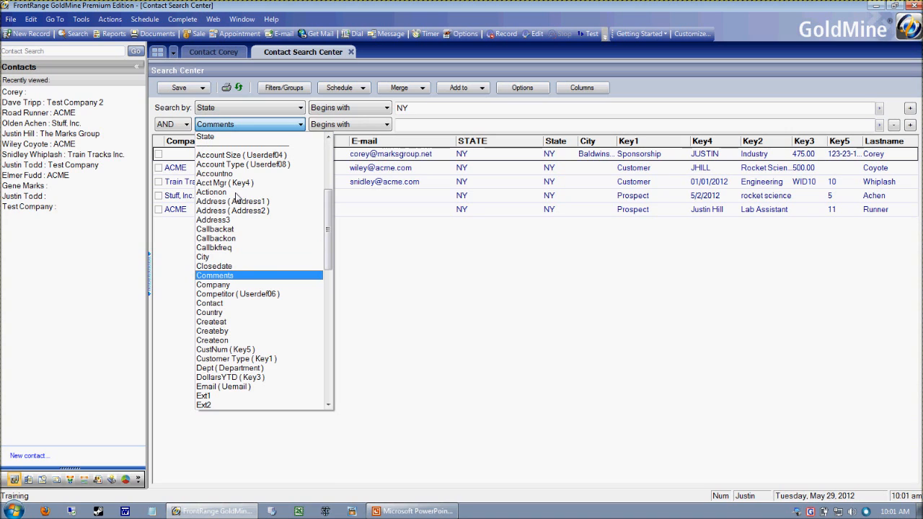
pyautogui.press('Down')
pyautogui.press('Down')
pyautogui.press('Down')
pyautogui.press('Down')
pyautogui.press('Down')
pyautogui.press('Down')
pyautogui.press('Down')
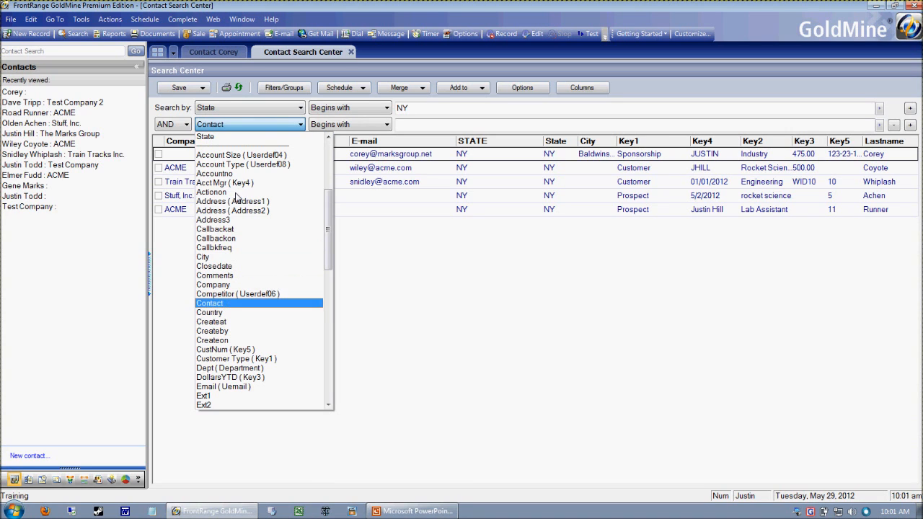
pyautogui.press('Down')
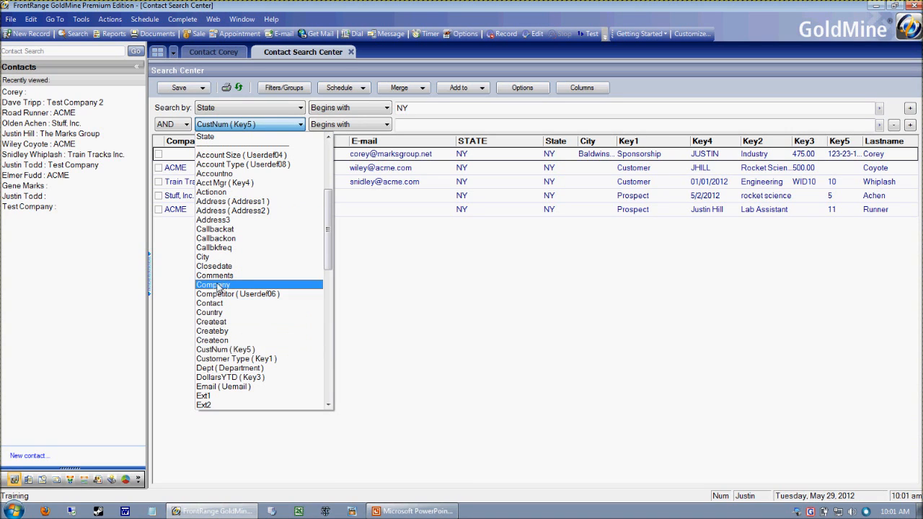
pyautogui.click(281, 360)
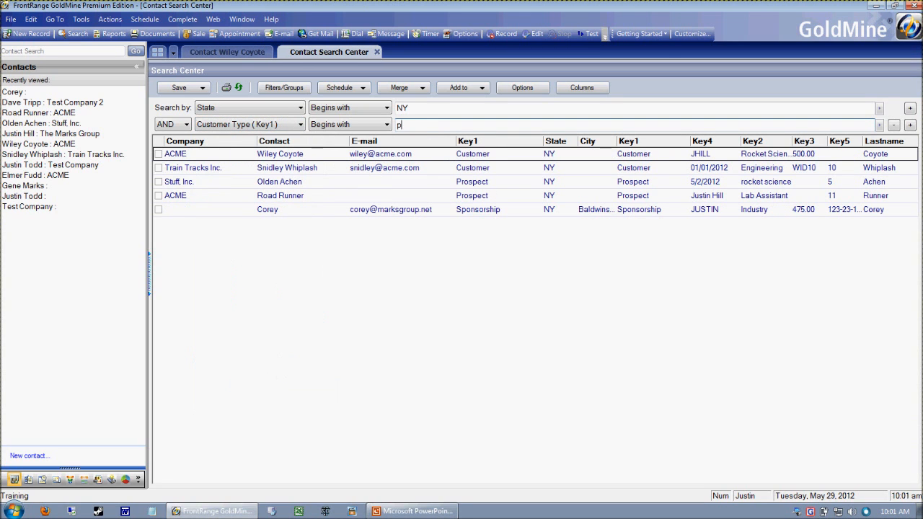
pyautogui.press('BackSpace')
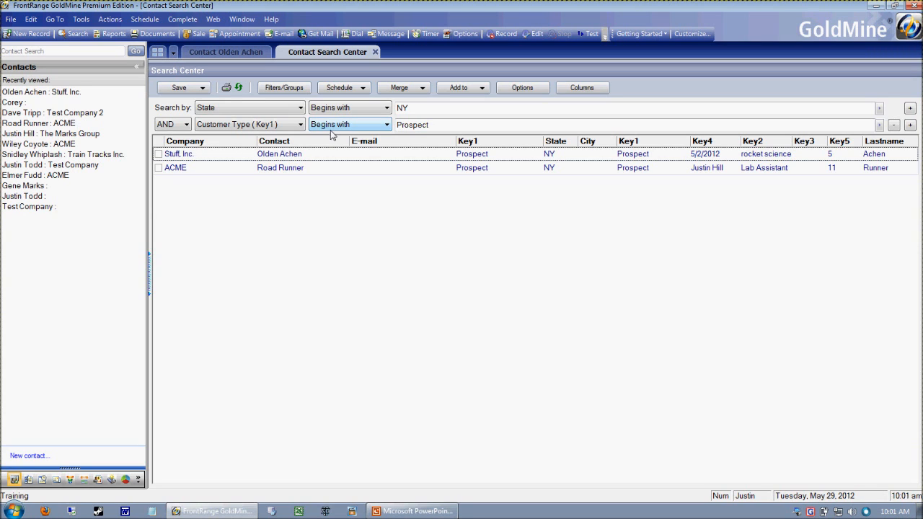
# Start saving the combined State and Customer Type search as a new filter
pyautogui.click(203, 88)
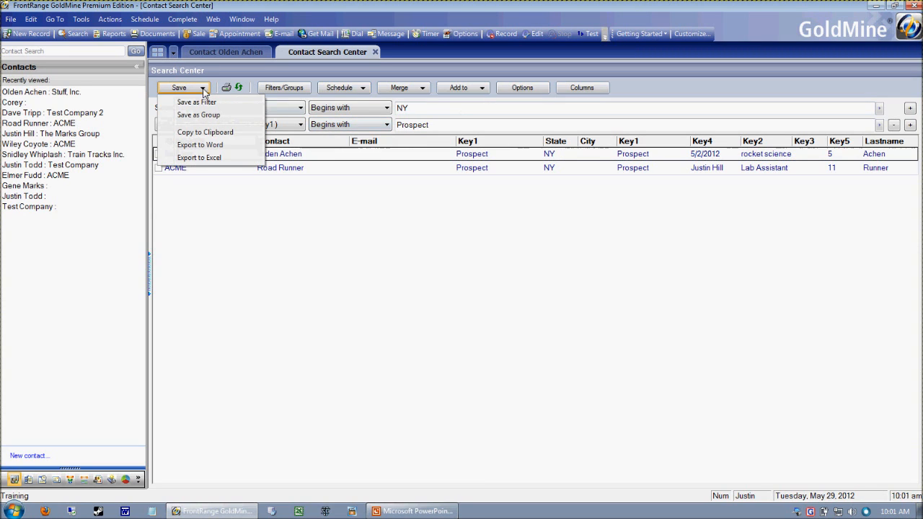
pyautogui.click(216, 101)
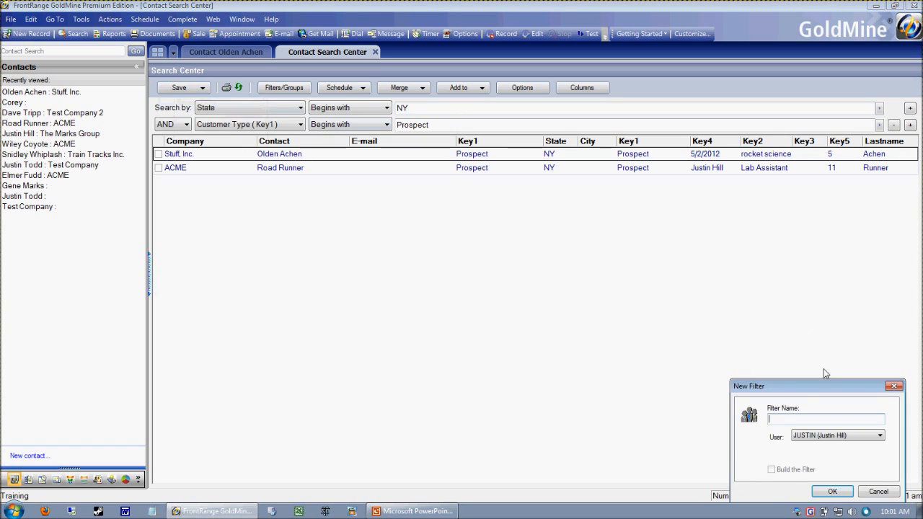